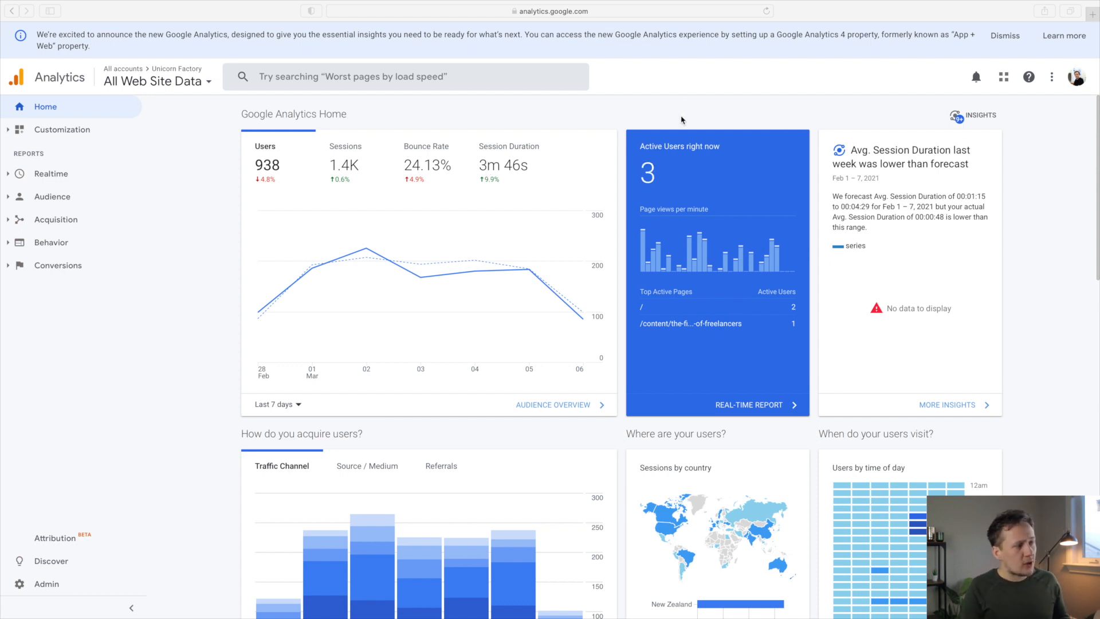
- Open the Realtime Overview report, visit a freelancer profile on the Unicorn Factory site and check the report's Top Active Pages
click(708, 276)
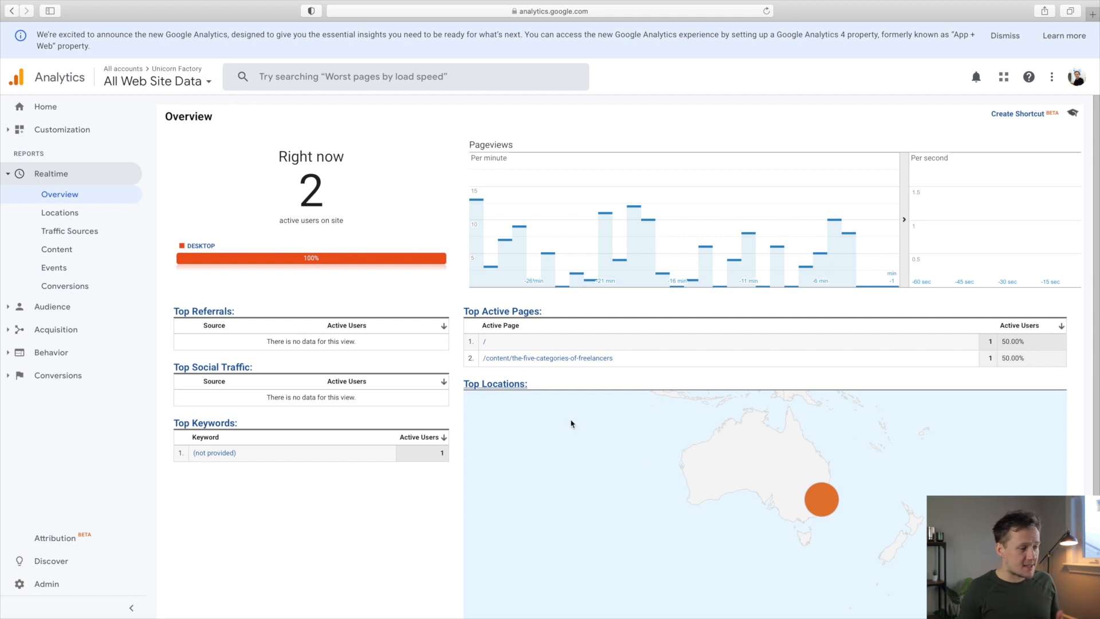
mouse_move(489, 616)
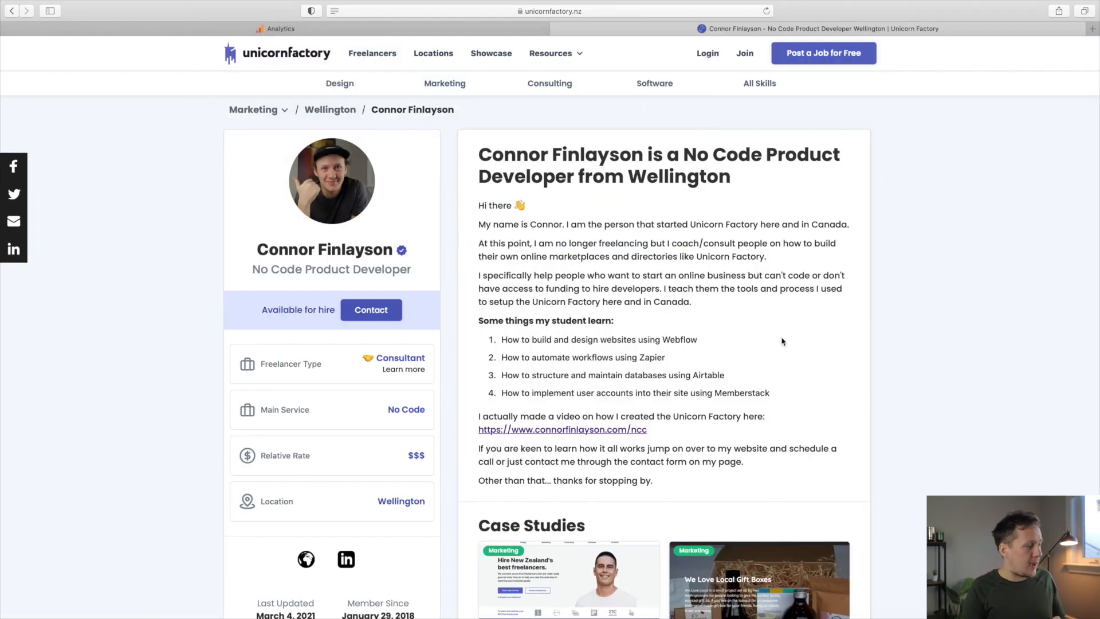
click(283, 32)
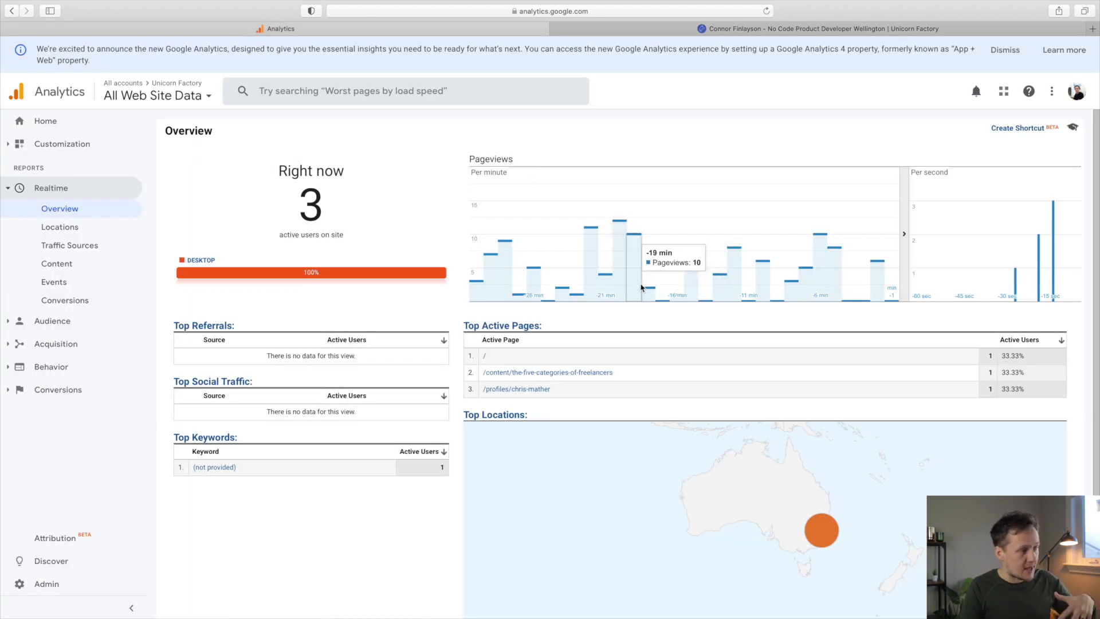
scroll(794, 551, down, 1)
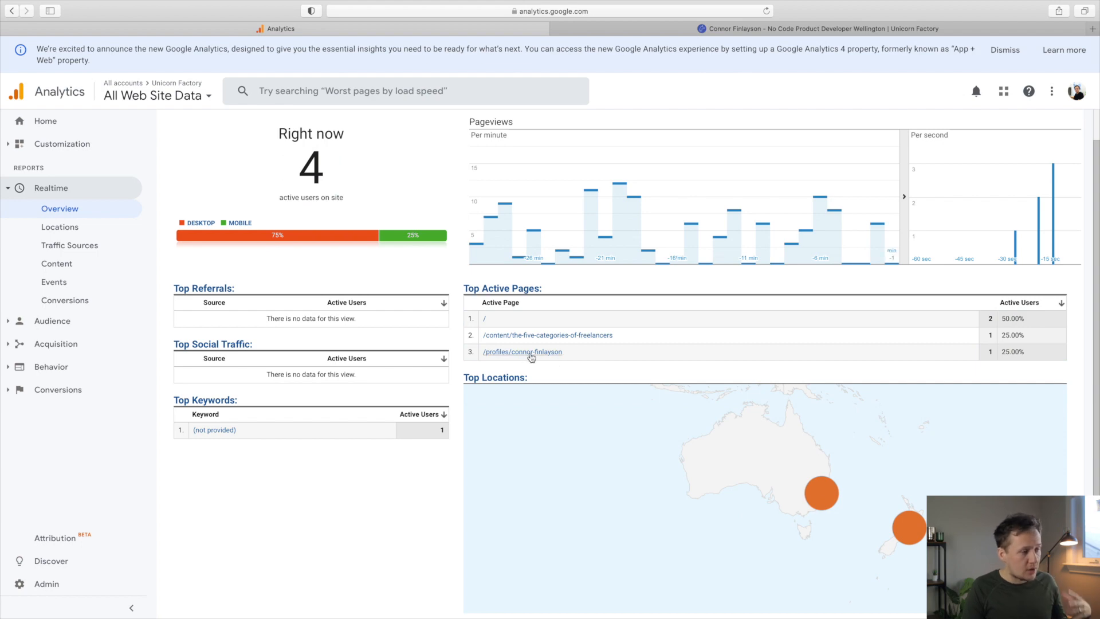
- Browse the freelancer's profile page, open the Unicorn Factory case study and return to the Analytics report
click(788, 29)
scroll(496, 271, down, 6)
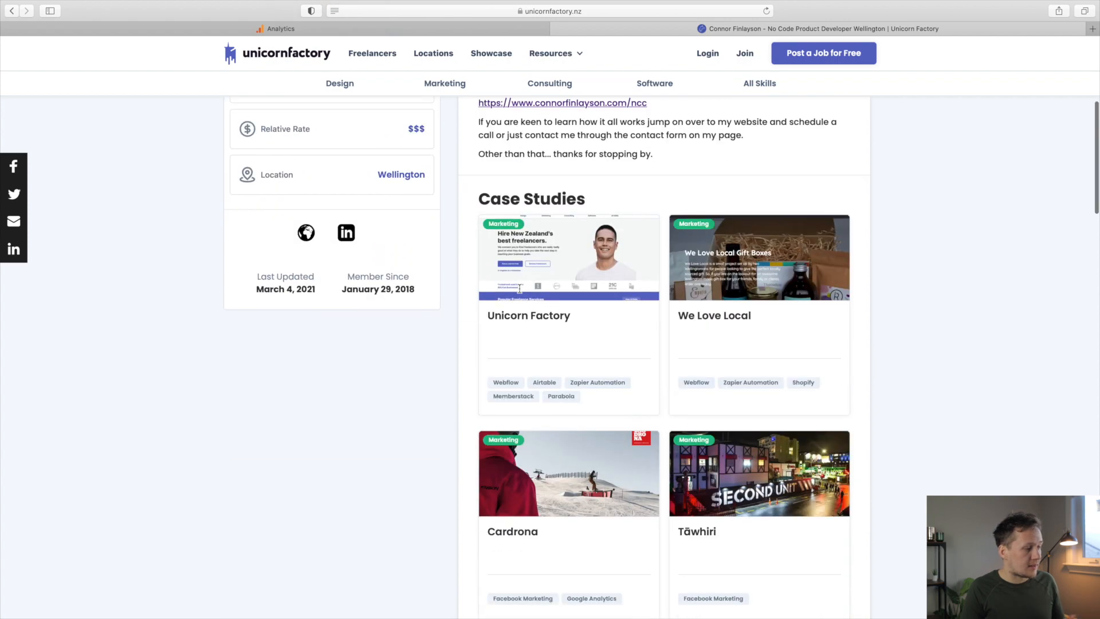
scroll(538, 321, down, 5)
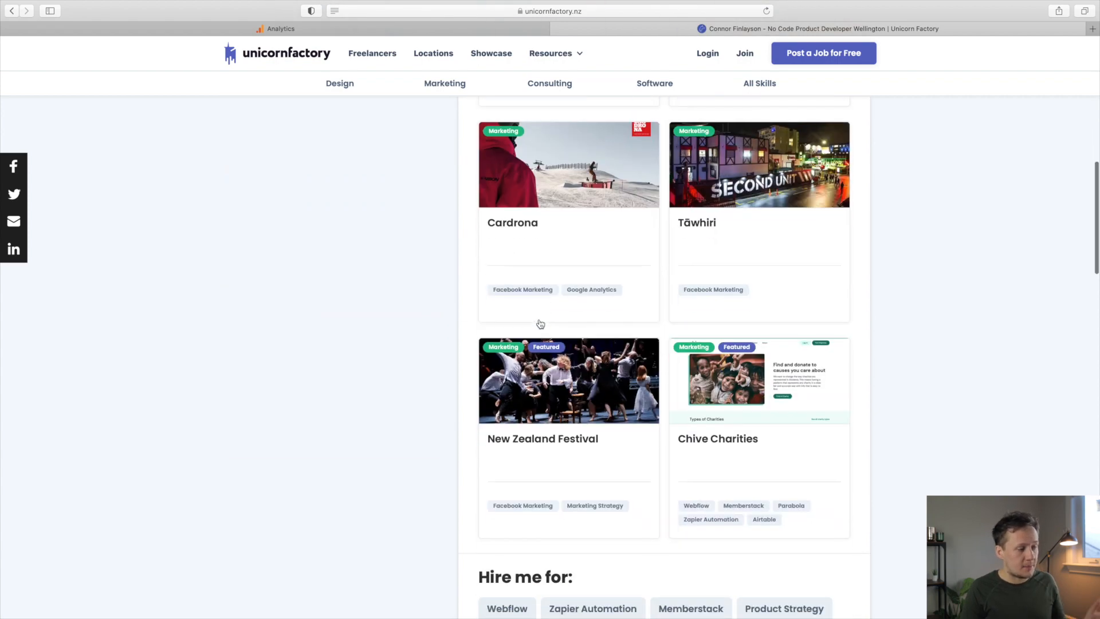
scroll(539, 322, up, 9)
click(536, 529)
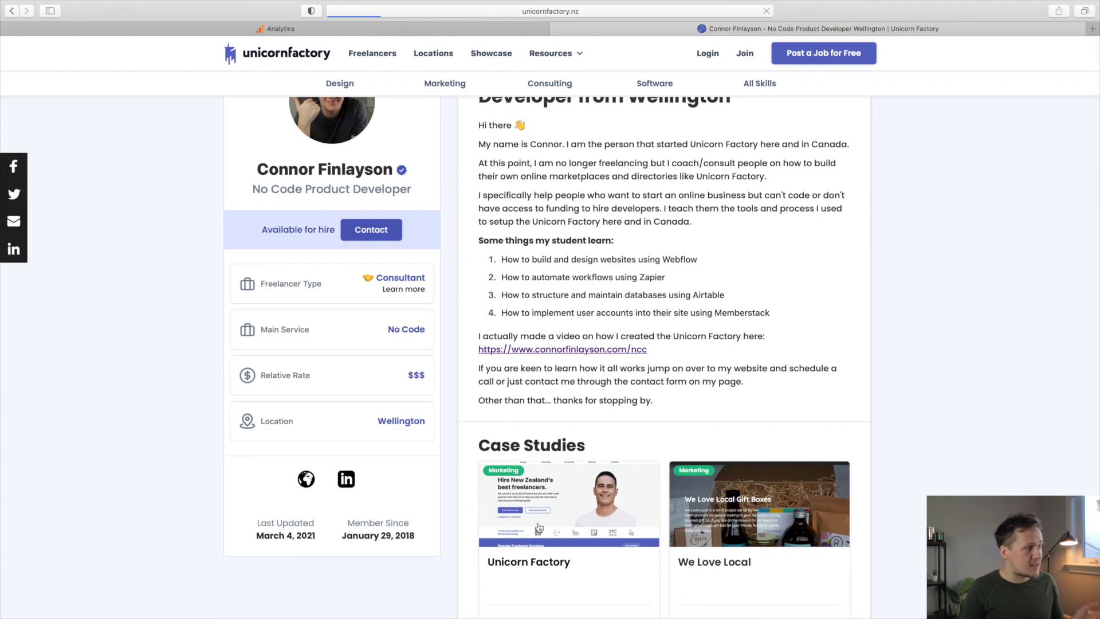
click(327, 32)
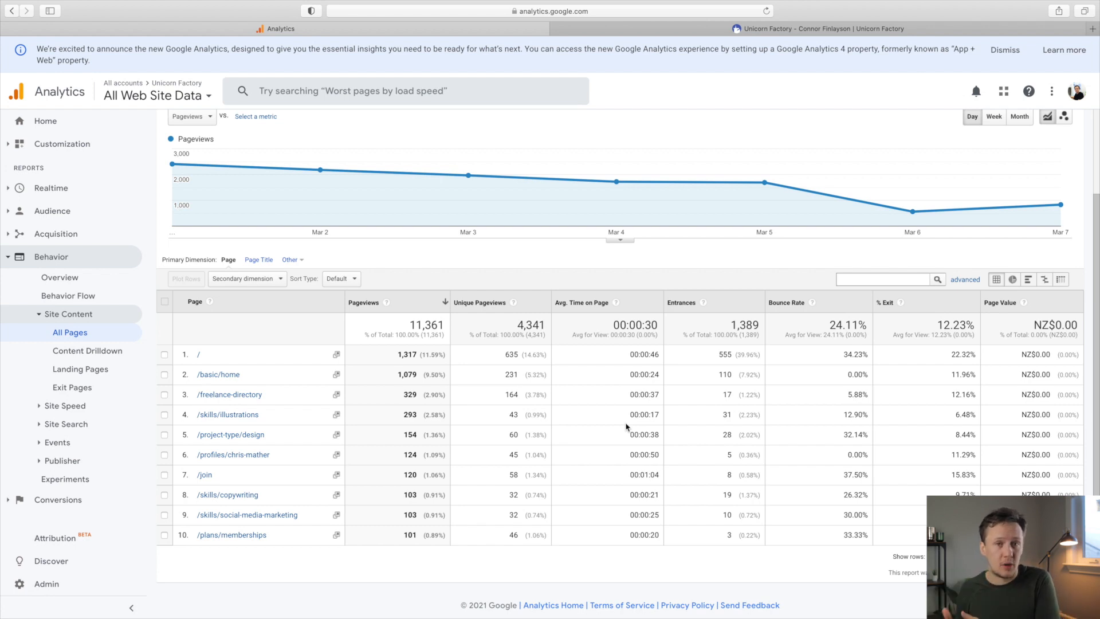
- Examine the Acquisition Overview report's top channels, users and conversions for Mar 1, 2021 - Mar 7, 2021
click(64, 257)
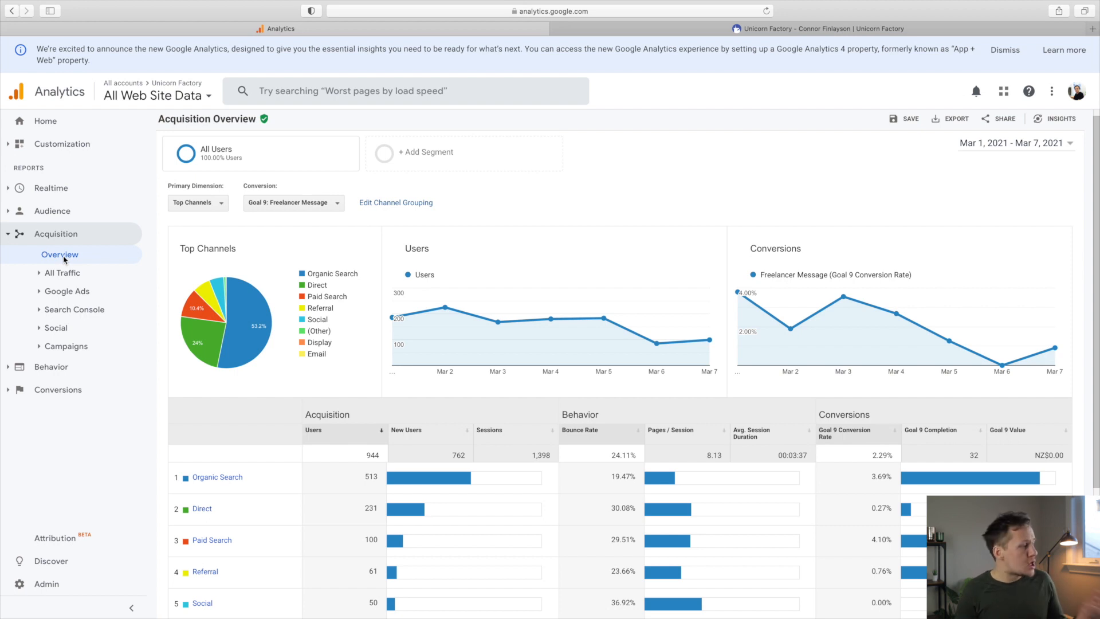
scroll(421, 376, down, 5)
scroll(423, 379, up, 5)
mouse_move(424, 378)
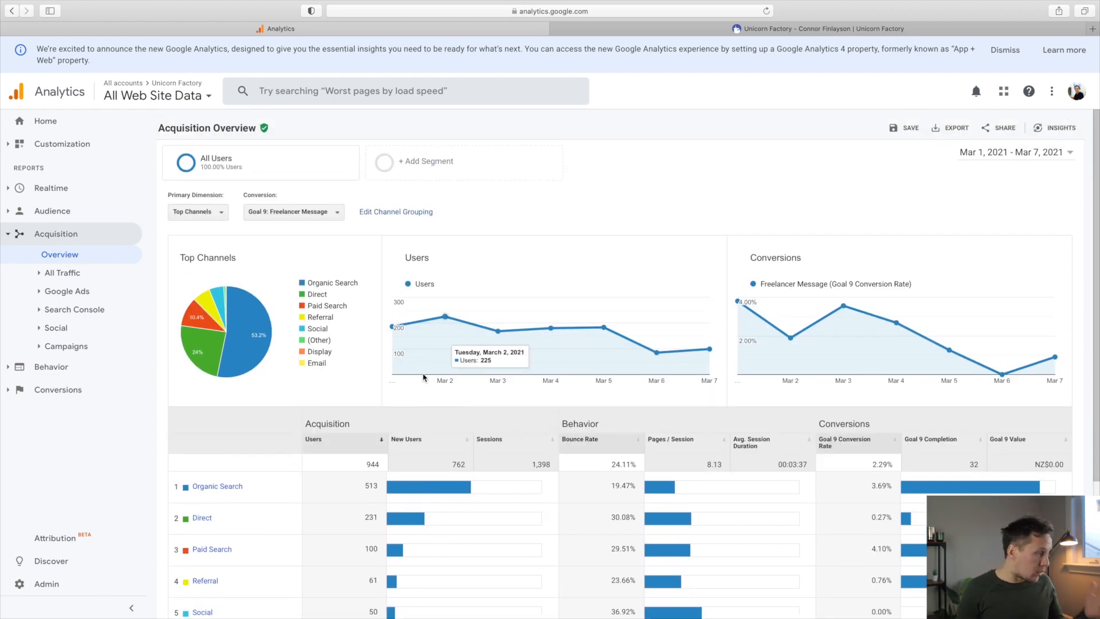
scroll(422, 379, down, 3)
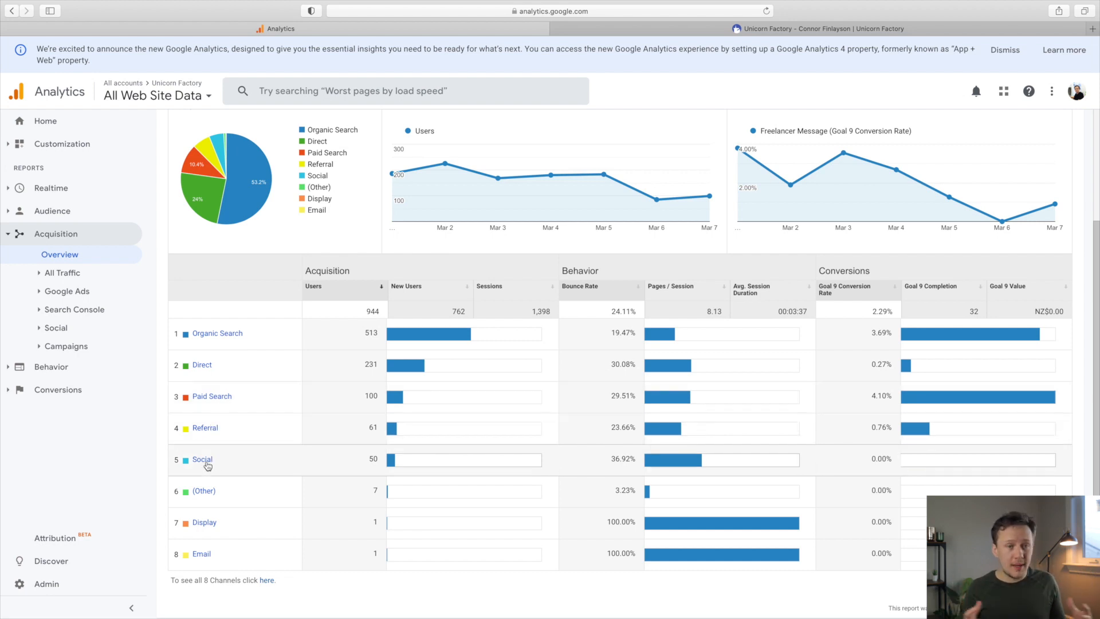
scroll(208, 465, up, 3)
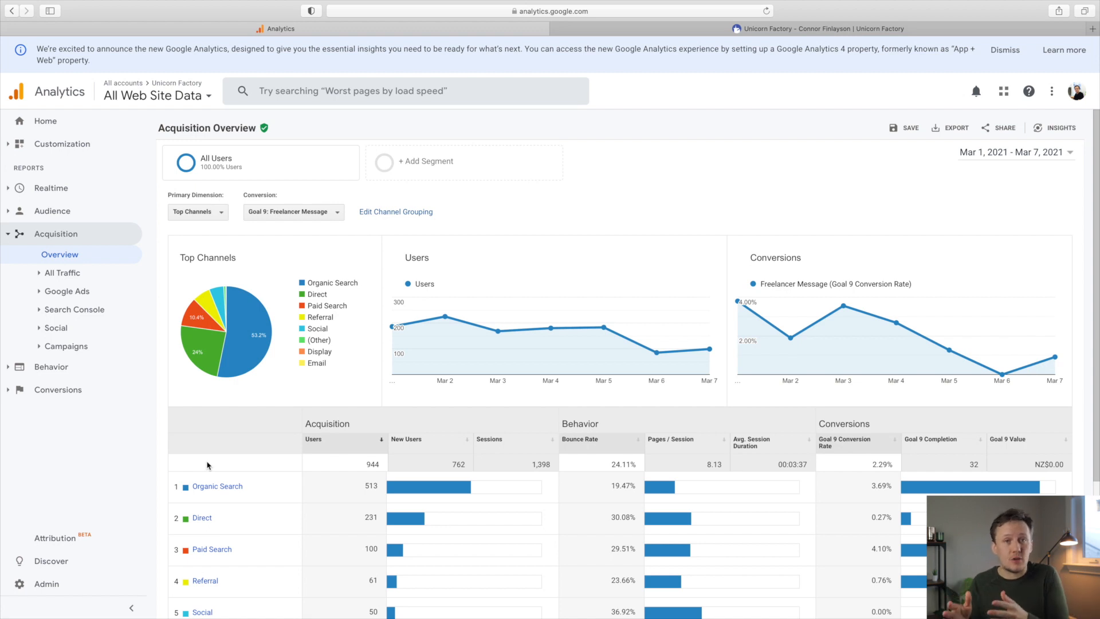
click(68, 296)
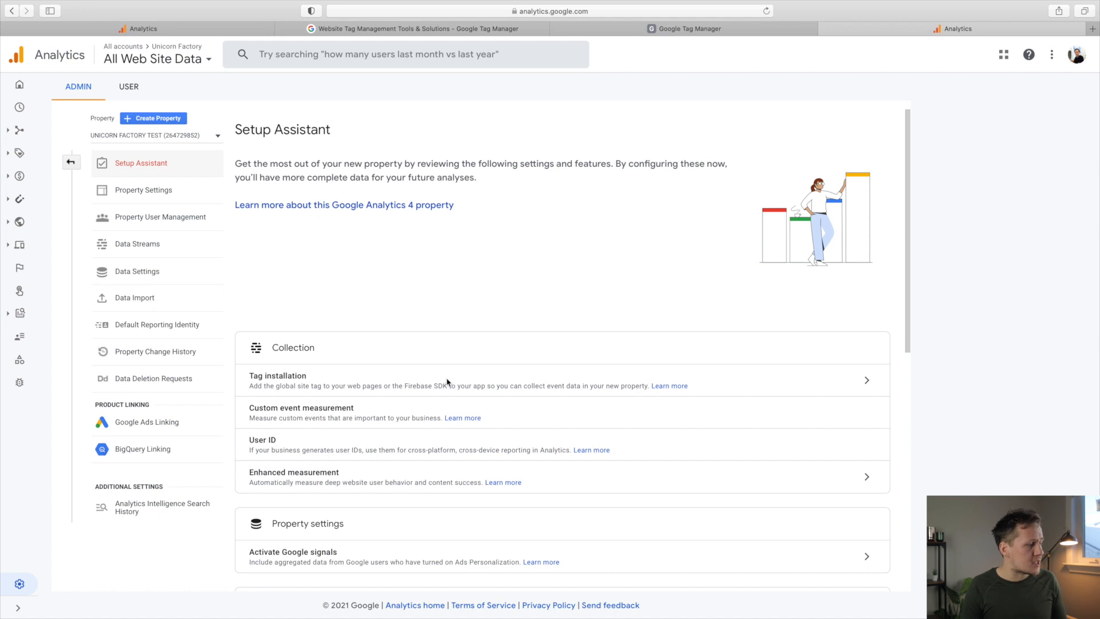
- Open the tag installation details of the UF CANADA web stream and copy its measurement ID
click(867, 380)
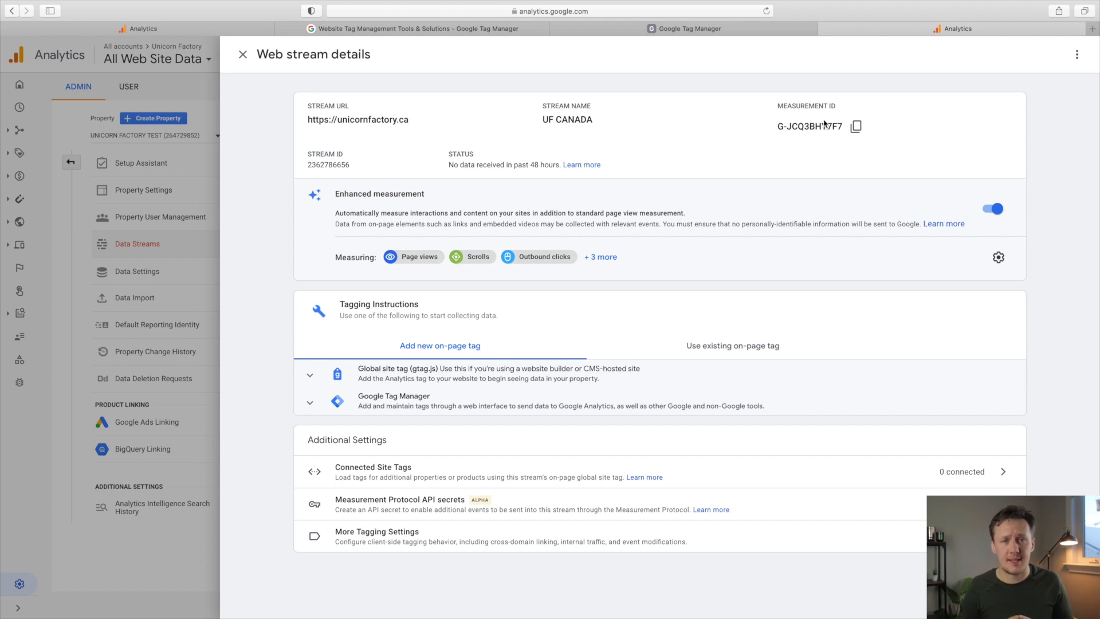
click(856, 127)
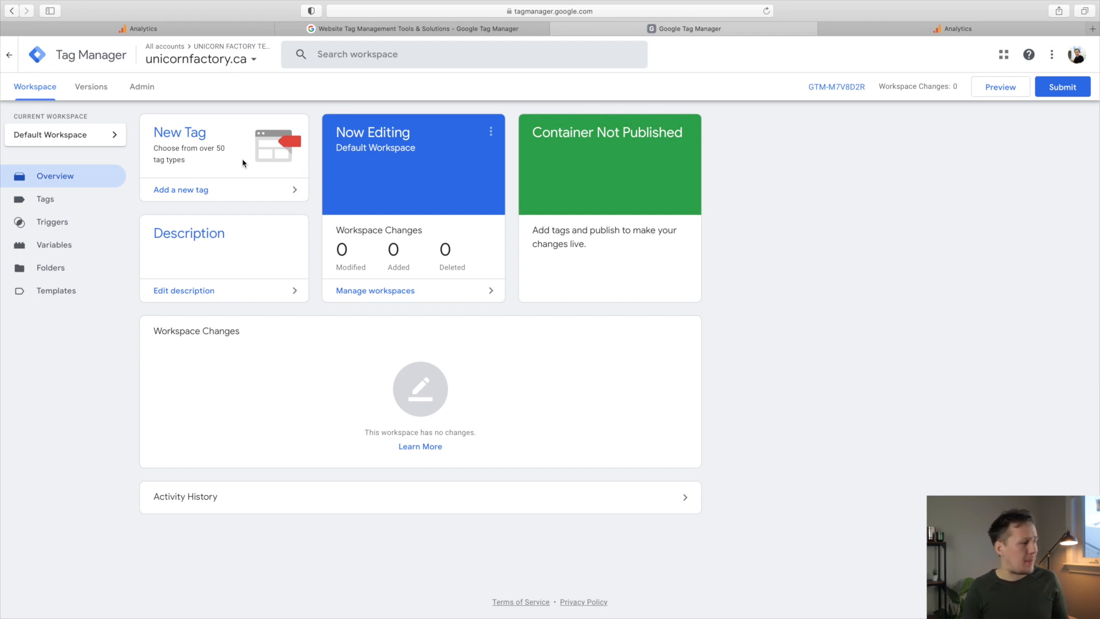
- In Tag Manager, set up a new Google Analytics: GA4 Configuration tag with the copied measurement ID, firing on All Pages
click(86, 197)
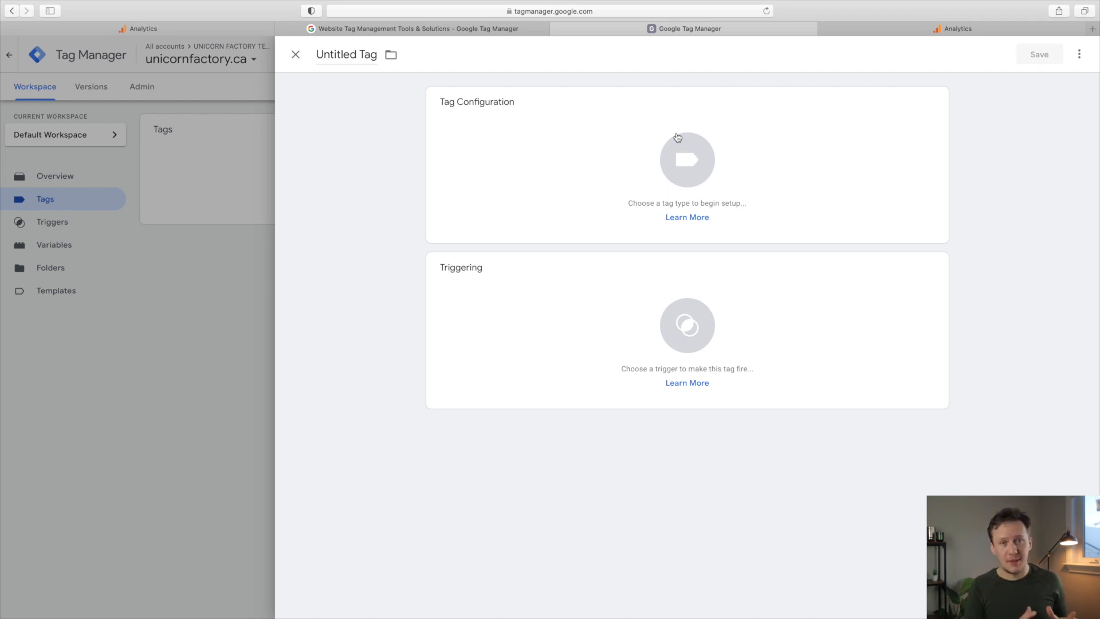
click(687, 160)
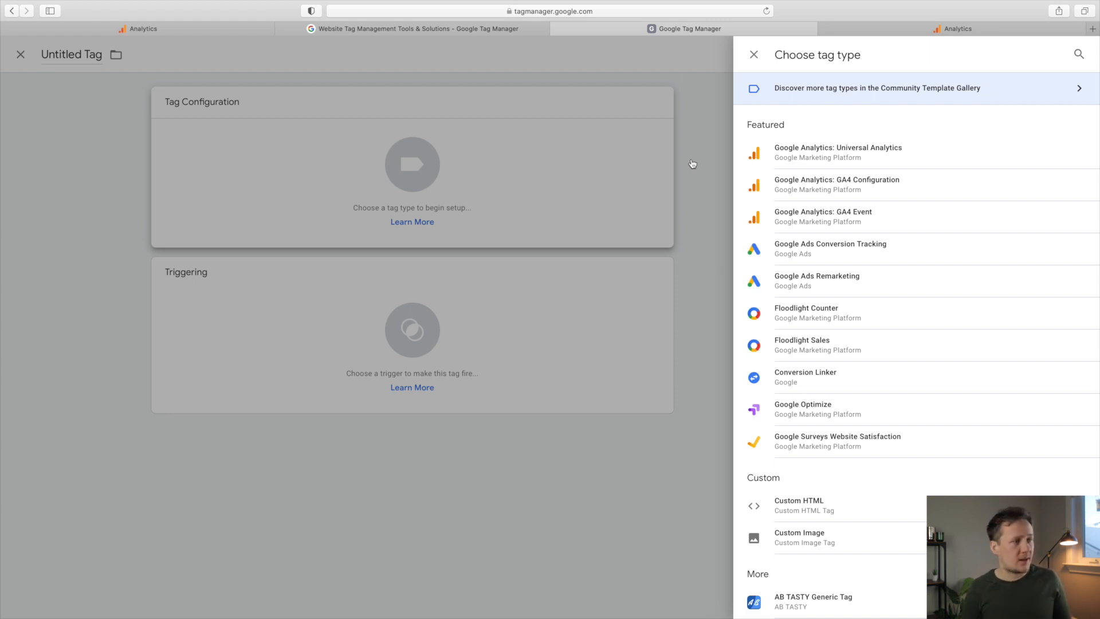
click(889, 195)
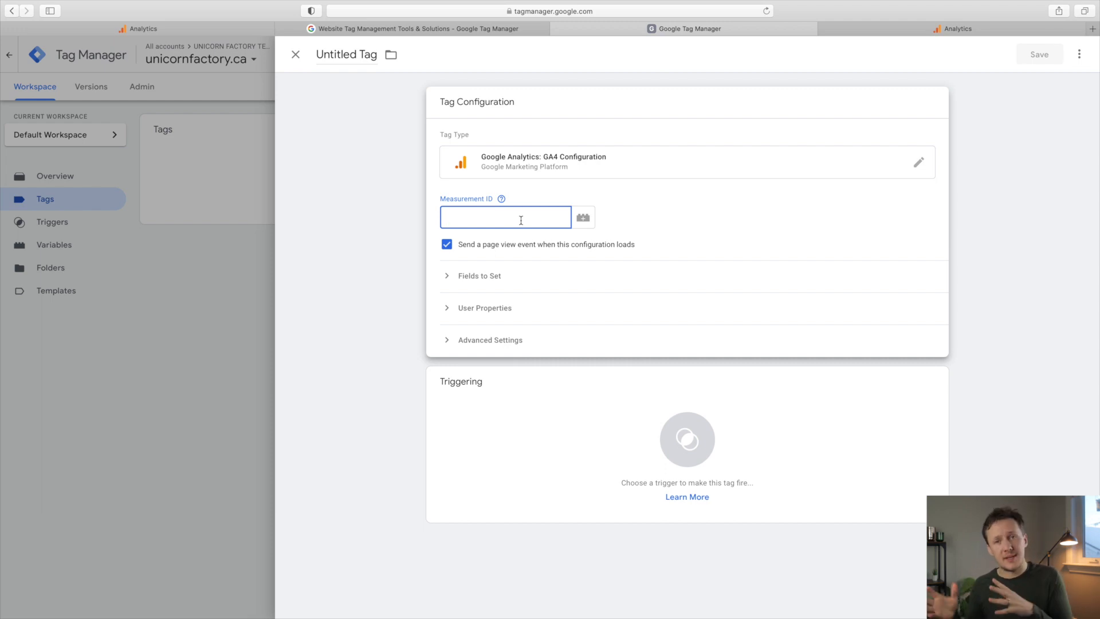
key(ctrl+v)
click(383, 272)
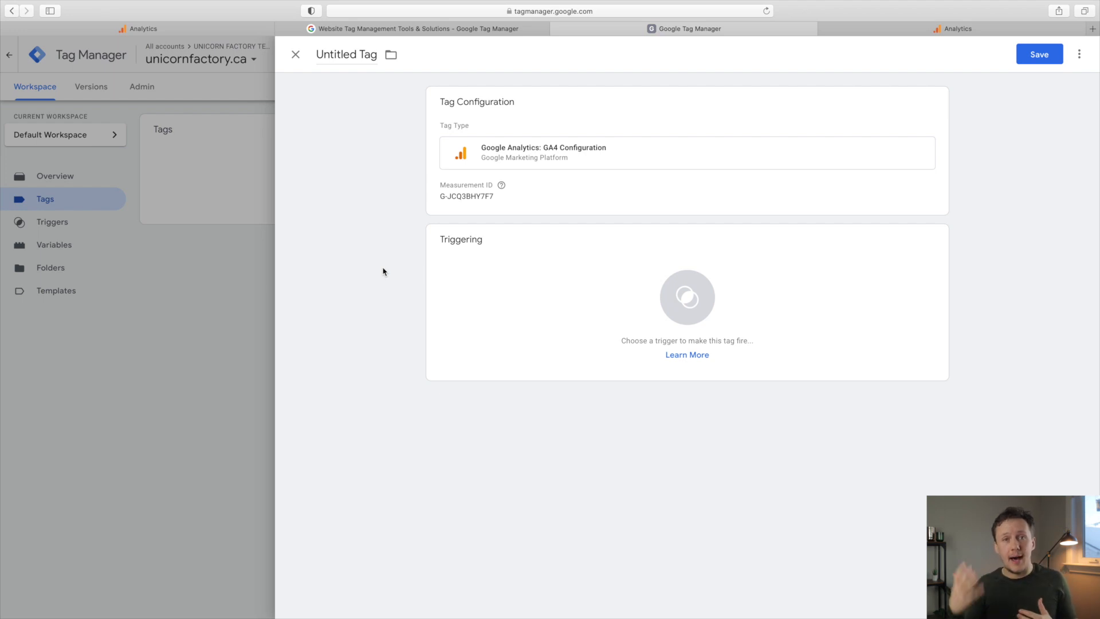
click(677, 295)
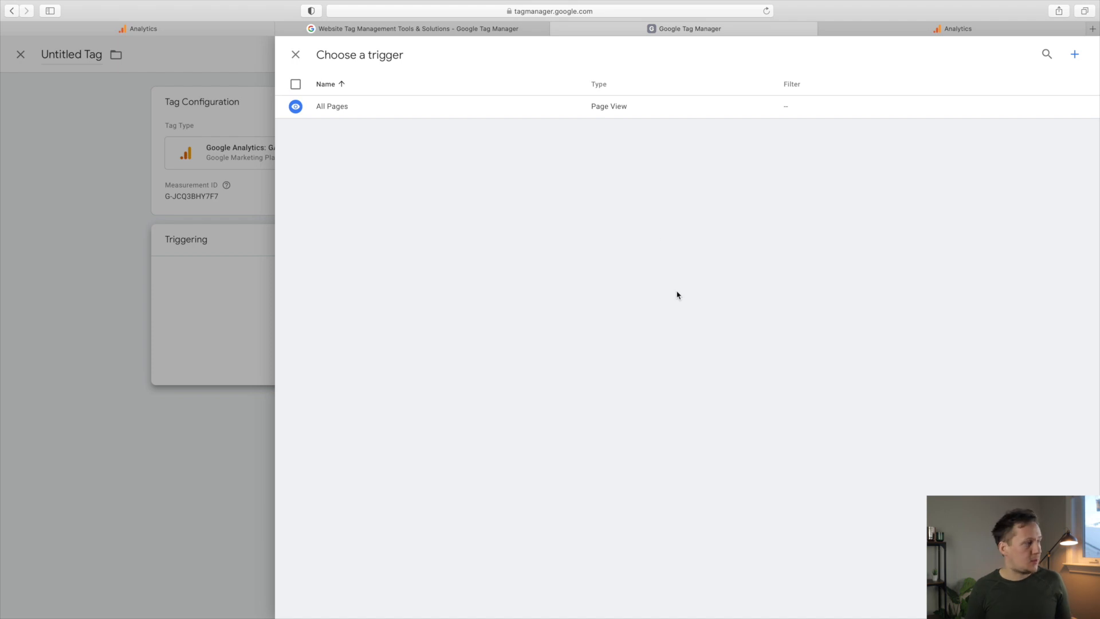
click(296, 106)
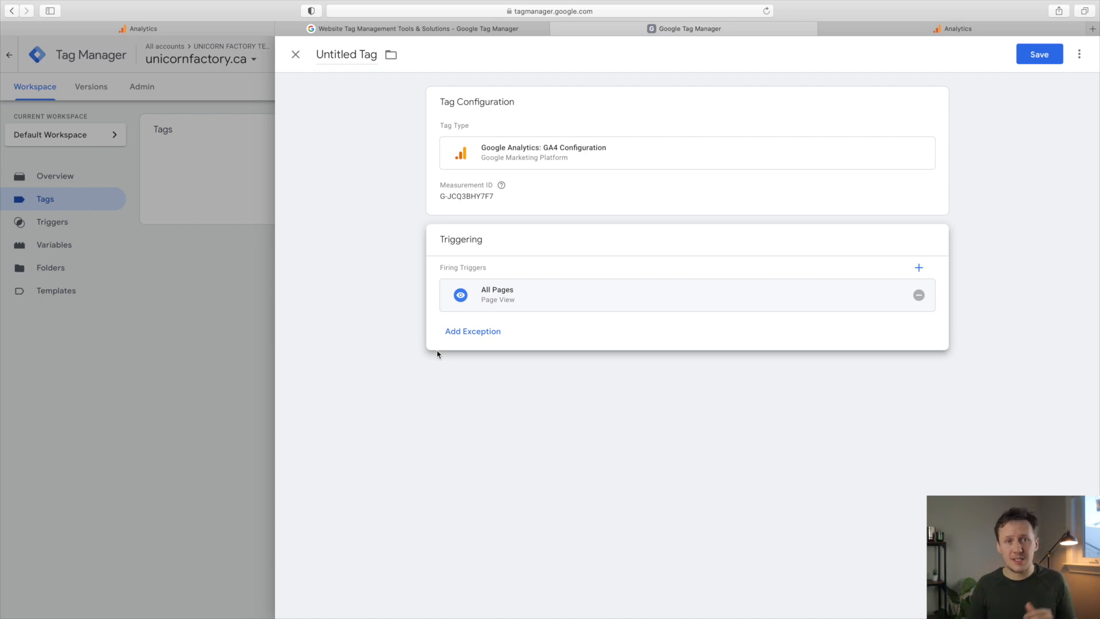
- Start a new additional firing trigger for the GA4 Configuration tag and name it "All Clicks"
click(920, 270)
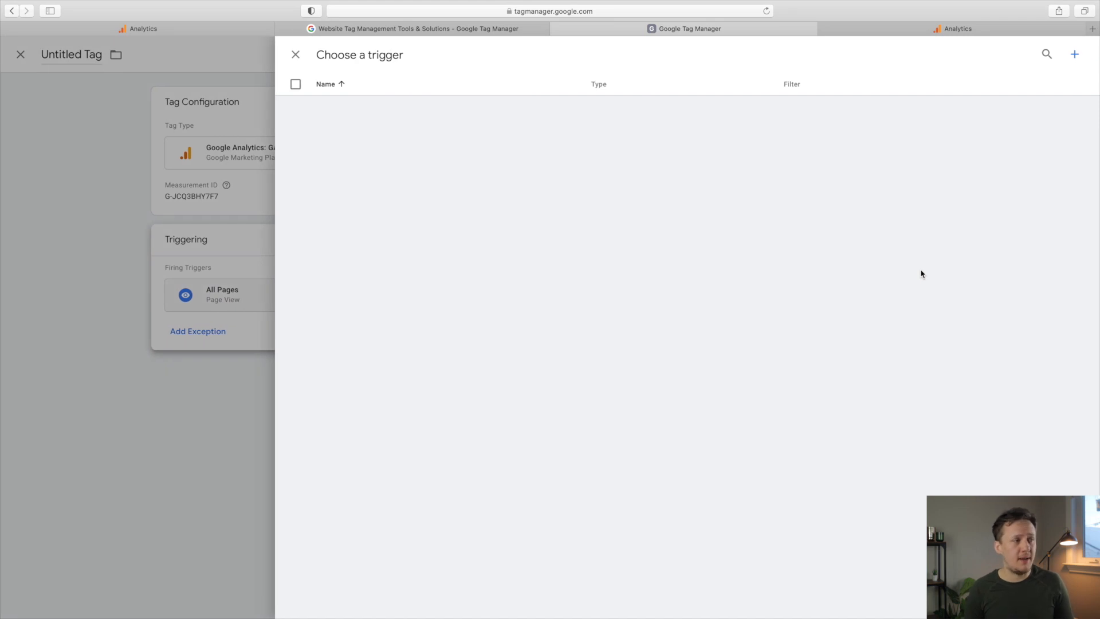
click(1076, 56)
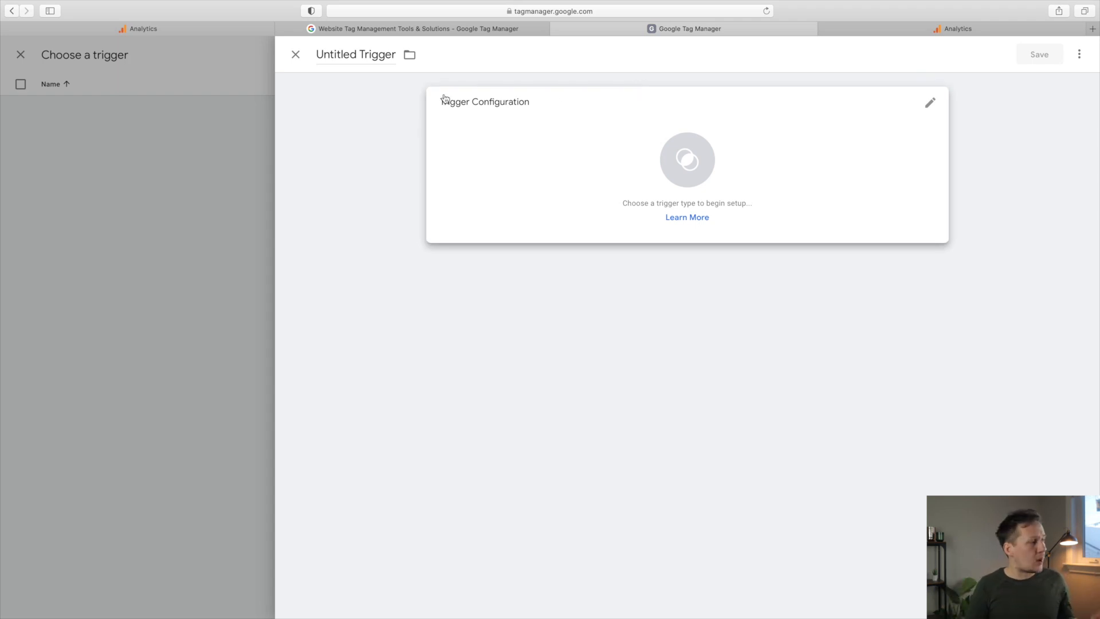
triple_click(372, 55)
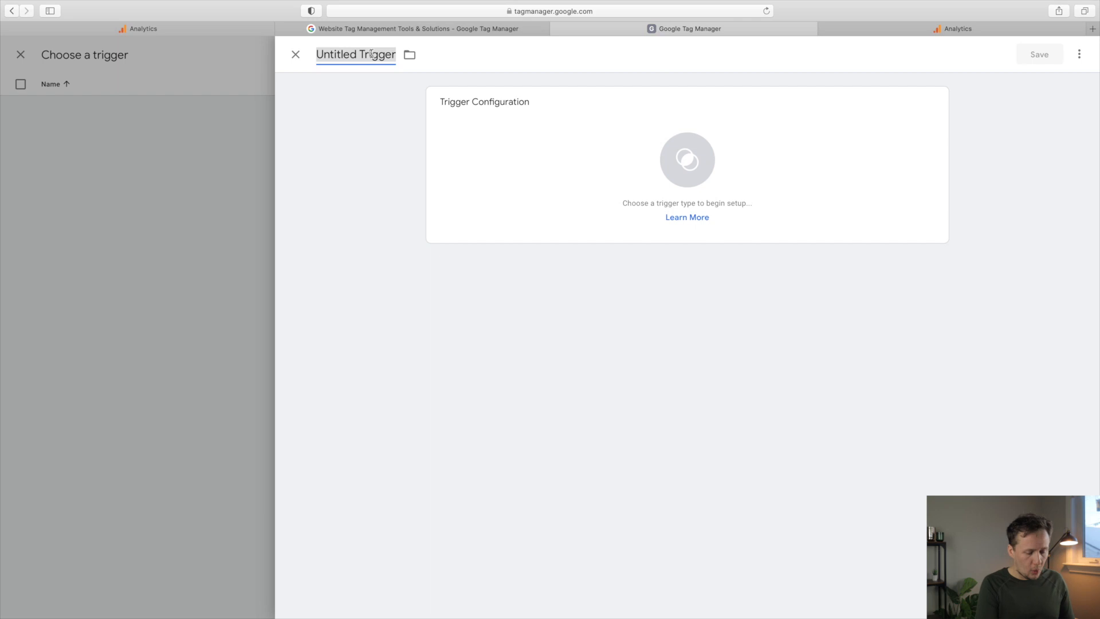
text(All Clicks)
- Make the All Clicks trigger a Click - Just Links type firing on all link clicks, and save both the trigger and the tag
click(708, 168)
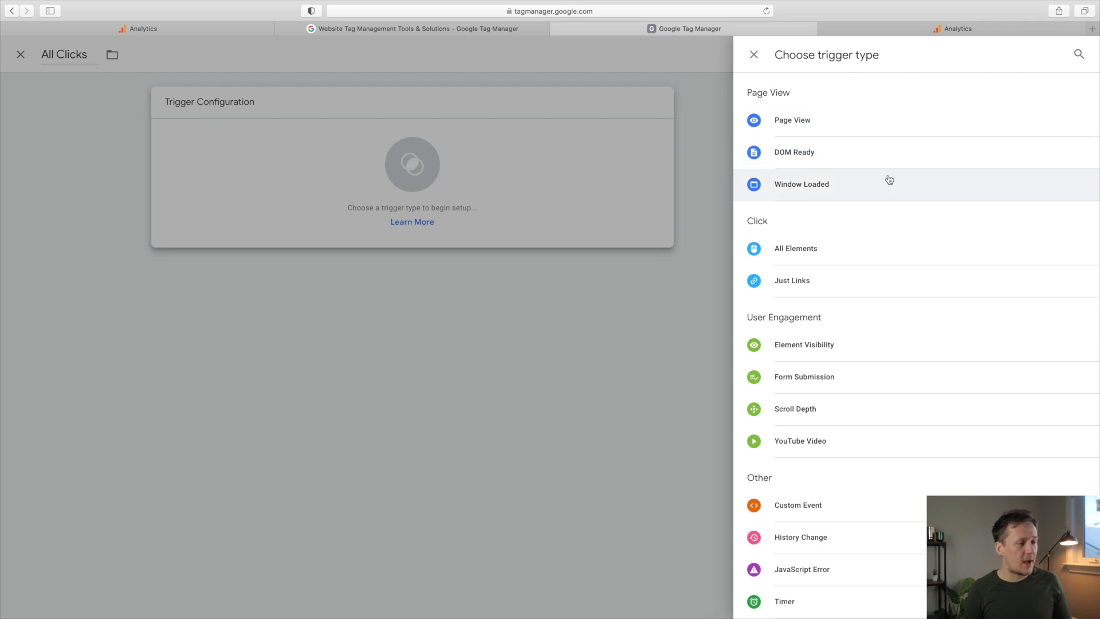
scroll(888, 180, down, 1)
scroll(890, 180, up, 1)
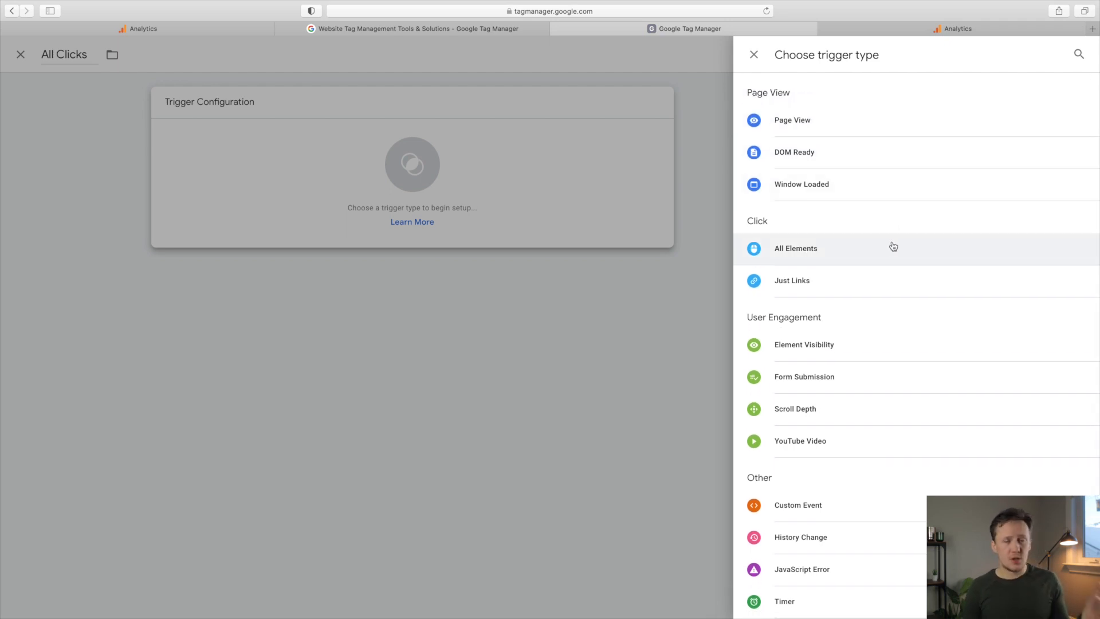
scroll(893, 247, down, 1)
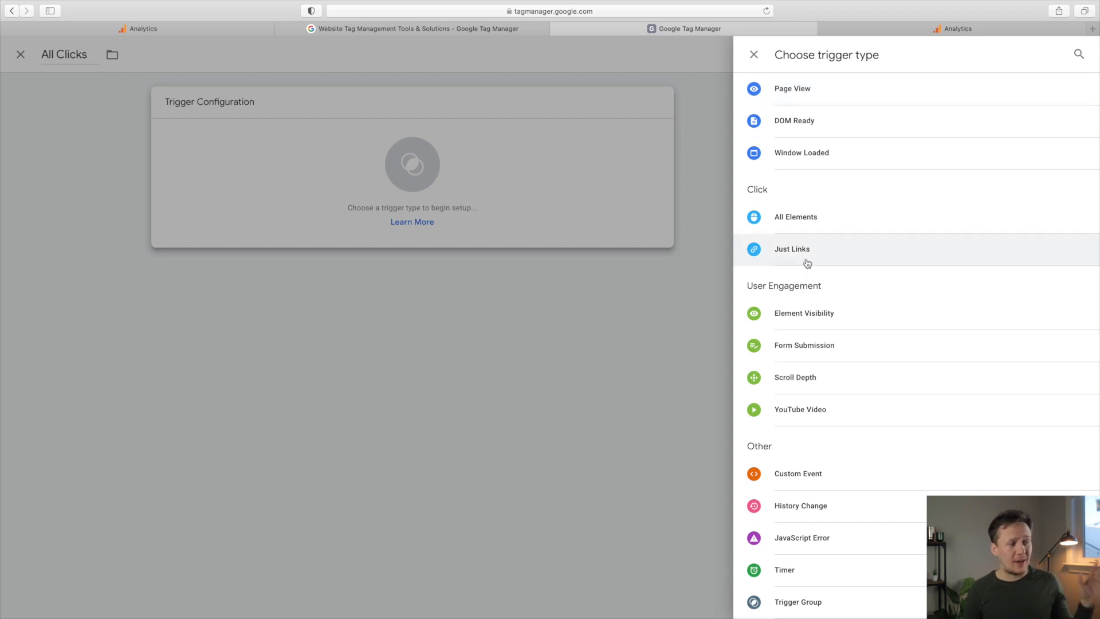
scroll(811, 275, up, 1)
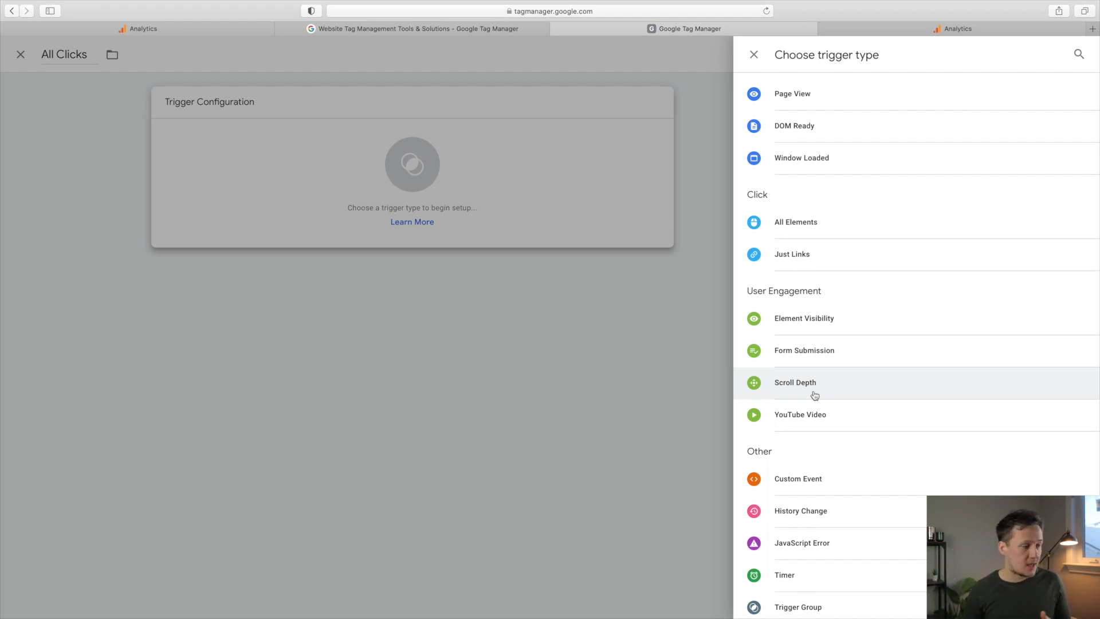
click(836, 266)
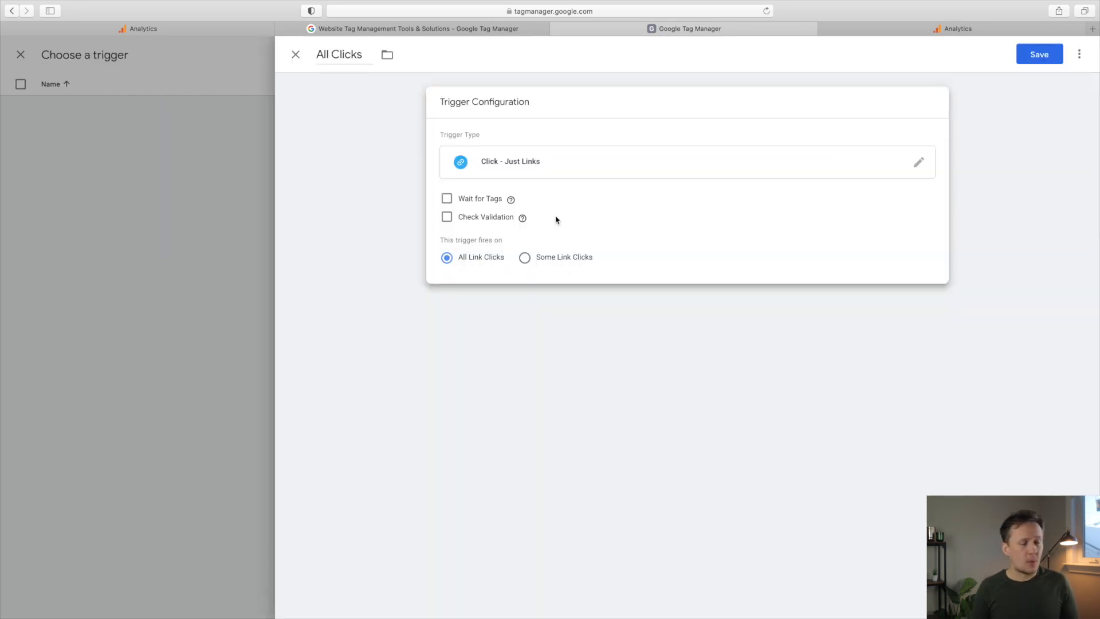
click(1040, 56)
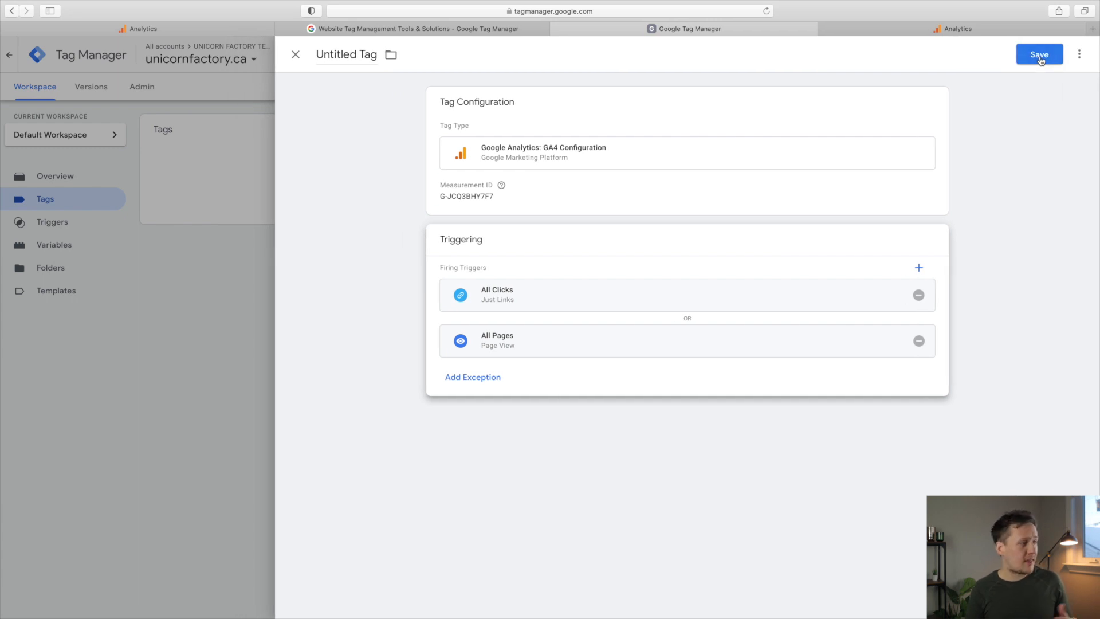
click(1040, 56)
click(644, 228)
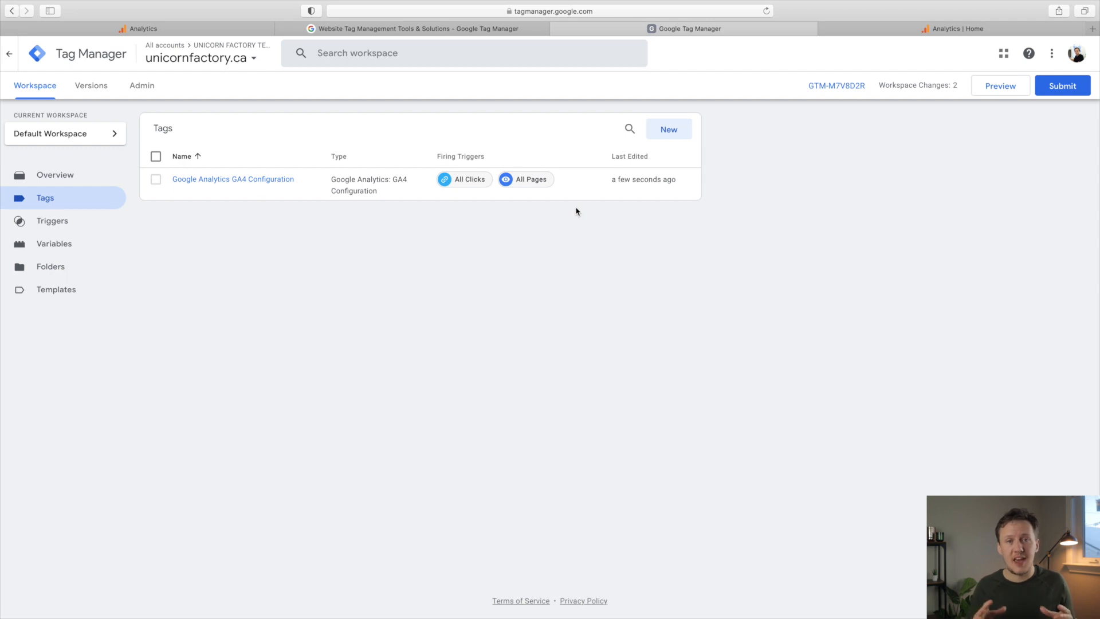
- Create a Google Analytics: GA4 Event tag using the Google Analytics GA4 Configuration tag, with the event name "freelancer_sign_up_page"
click(681, 131)
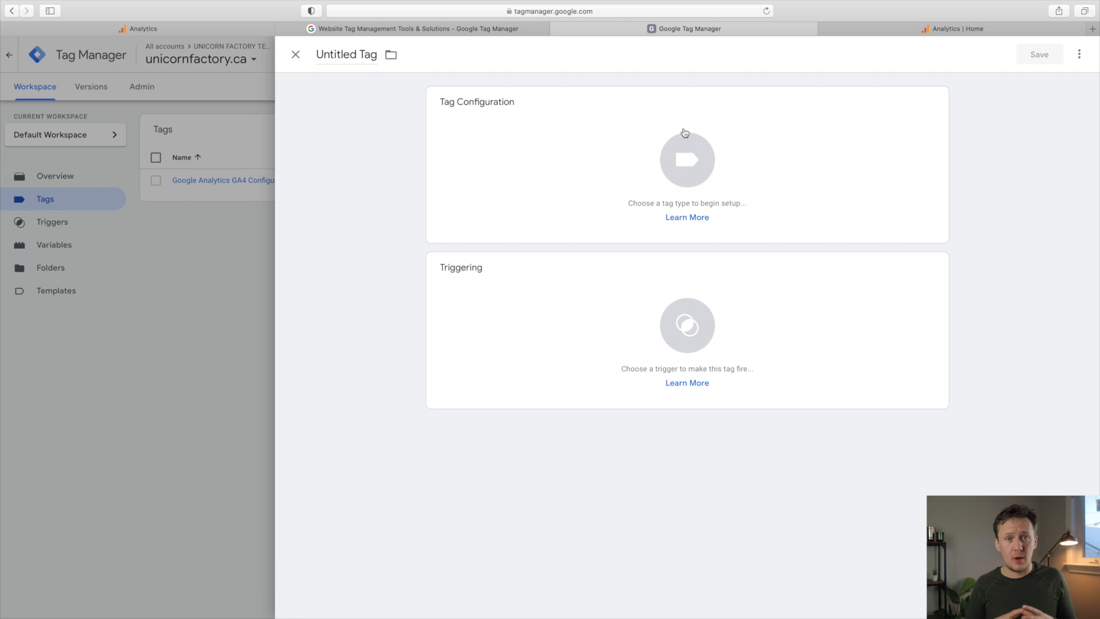
click(686, 173)
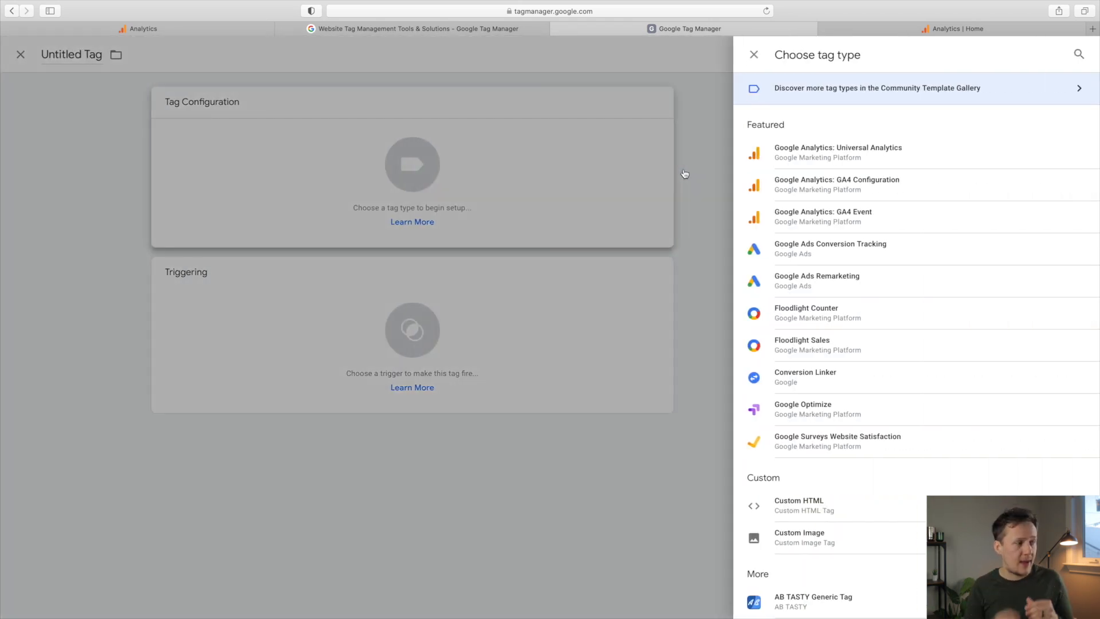
click(841, 227)
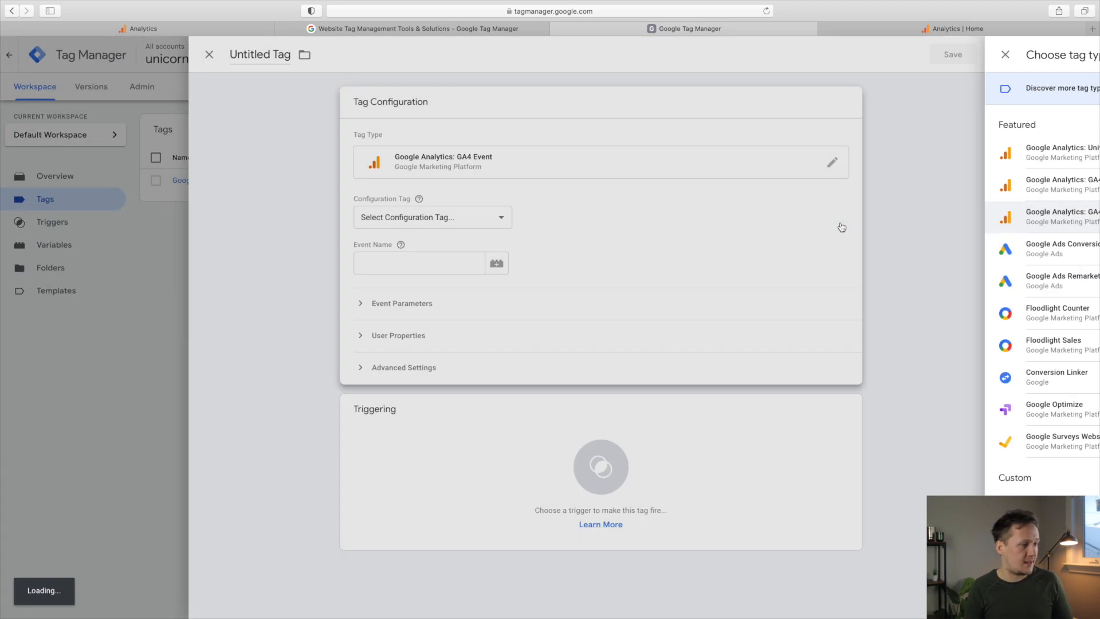
click(509, 218)
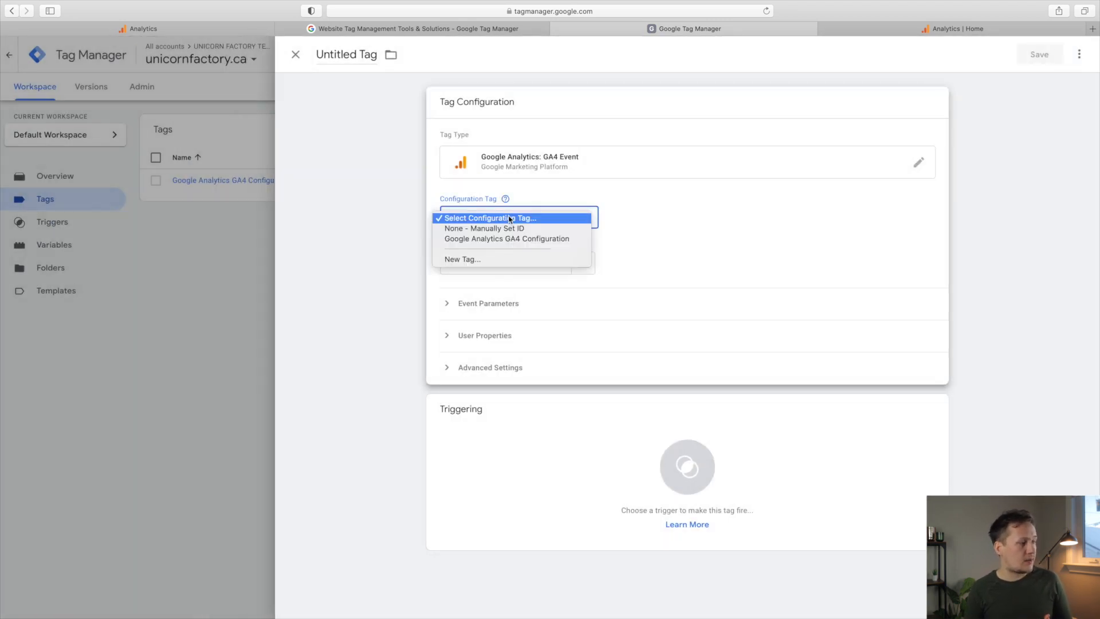
click(510, 239)
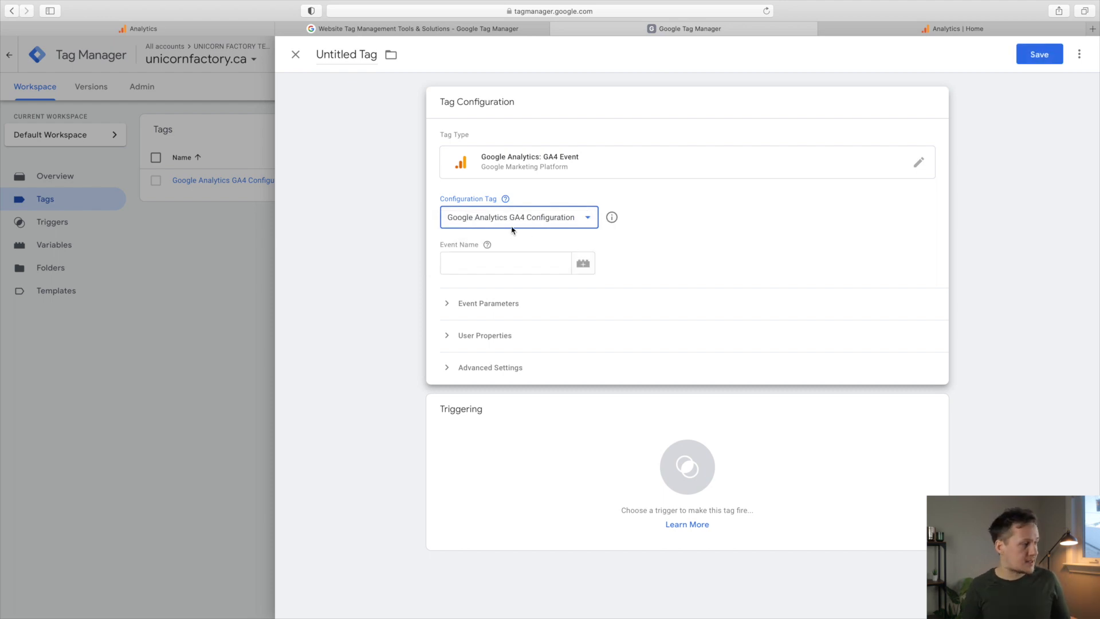
click(495, 263)
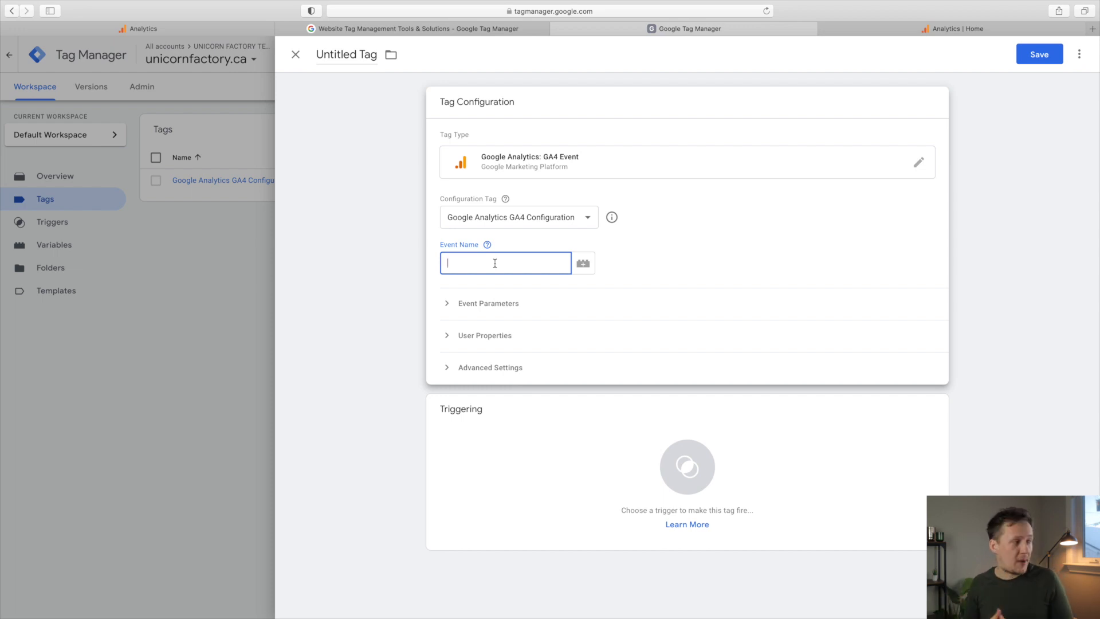
text(freelancer_sign_up_page)
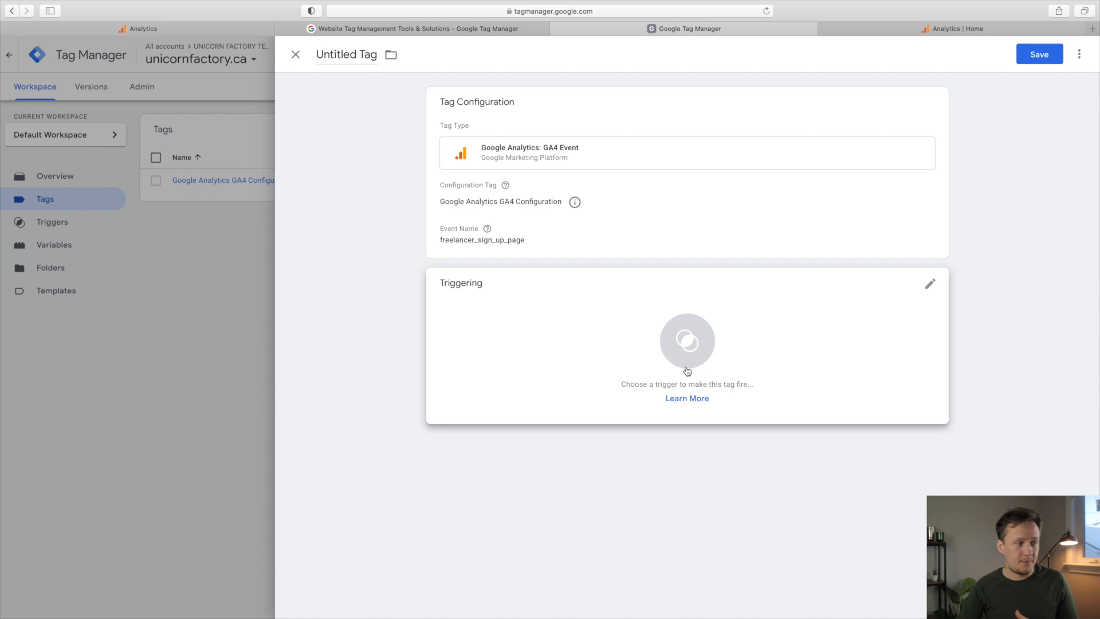
- Add a Page View trigger named "Freelancer Signup Page" to the event tag, firing on some page views where Page URL contains /become-a-freelancer
click(690, 357)
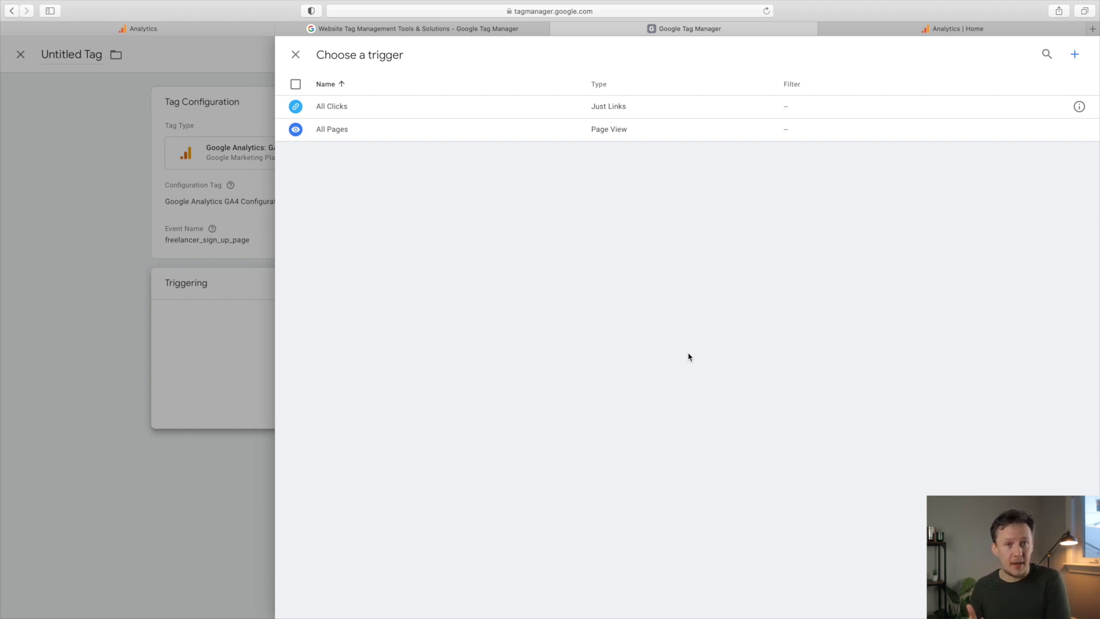
click(1075, 54)
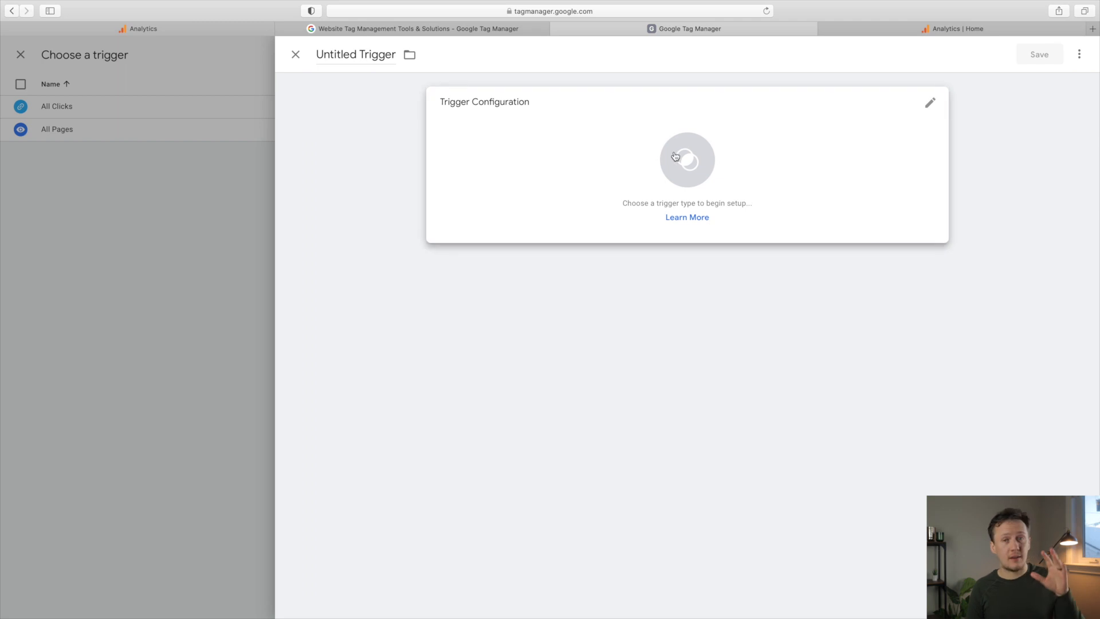
click(676, 163)
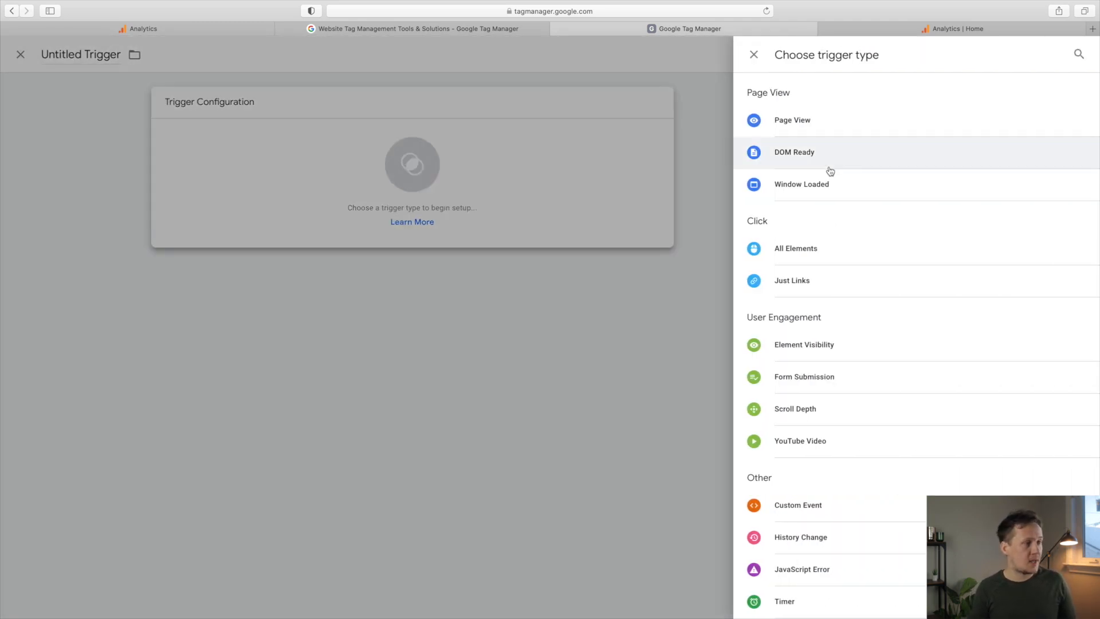
click(829, 135)
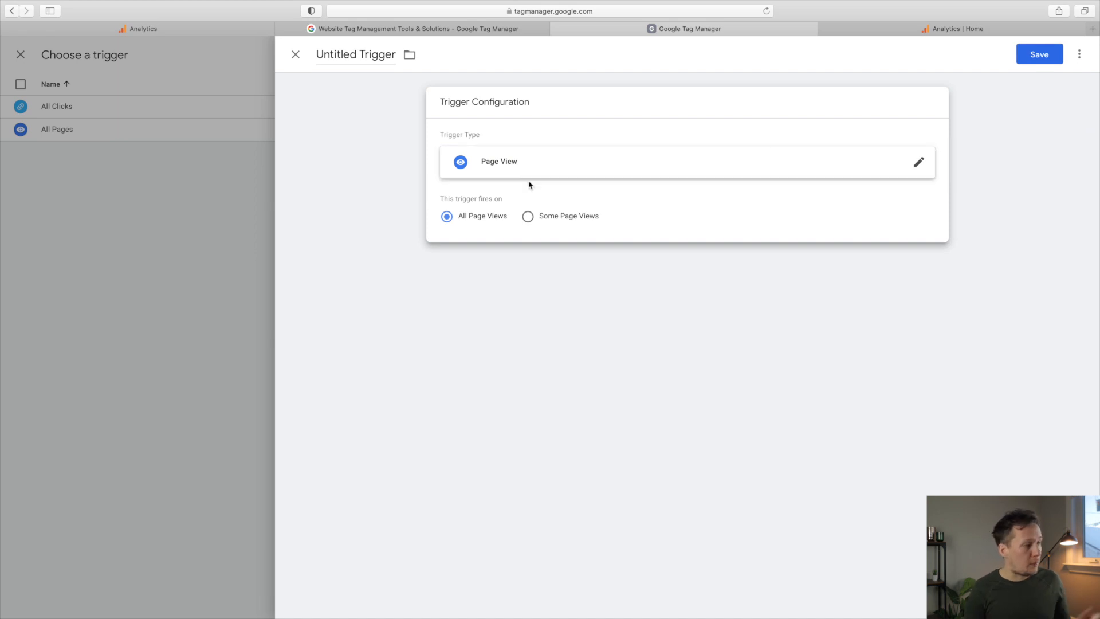
click(528, 218)
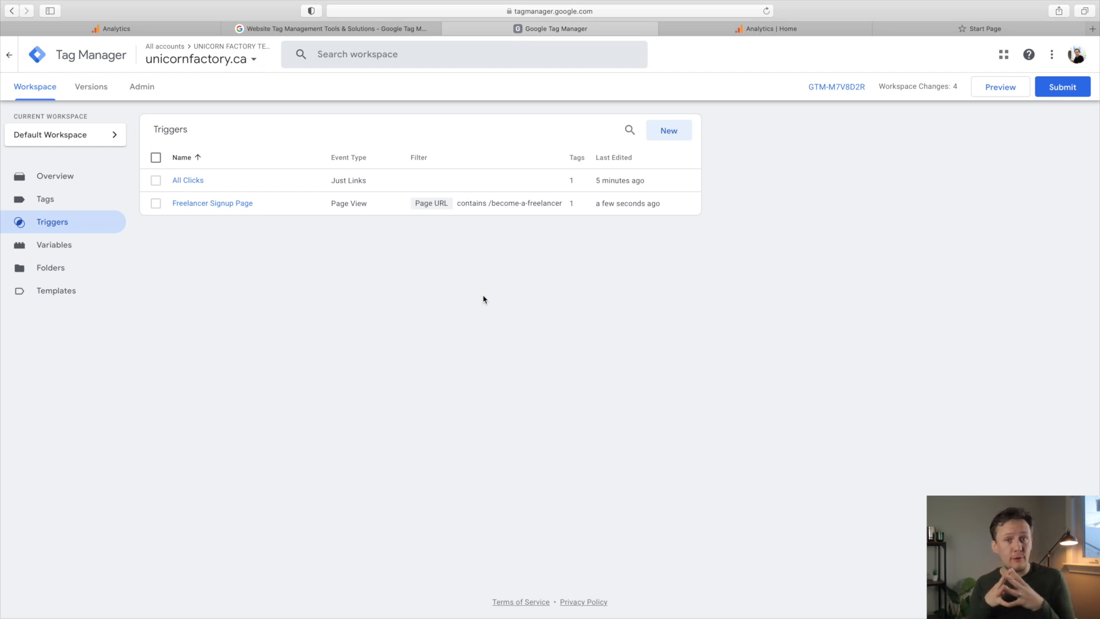
click(672, 140)
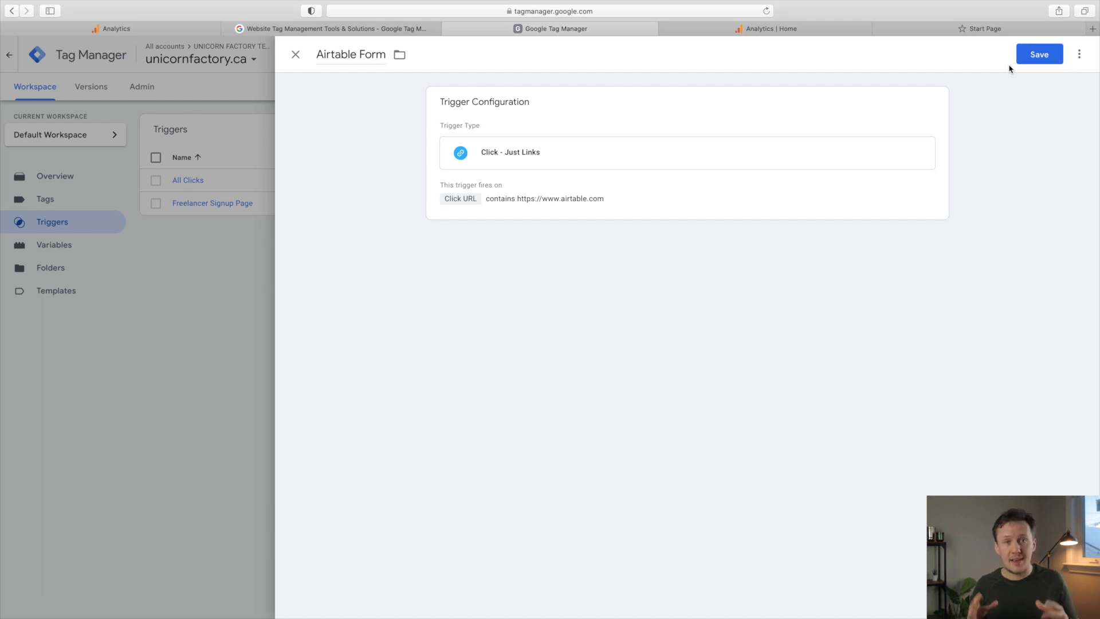
click(1032, 56)
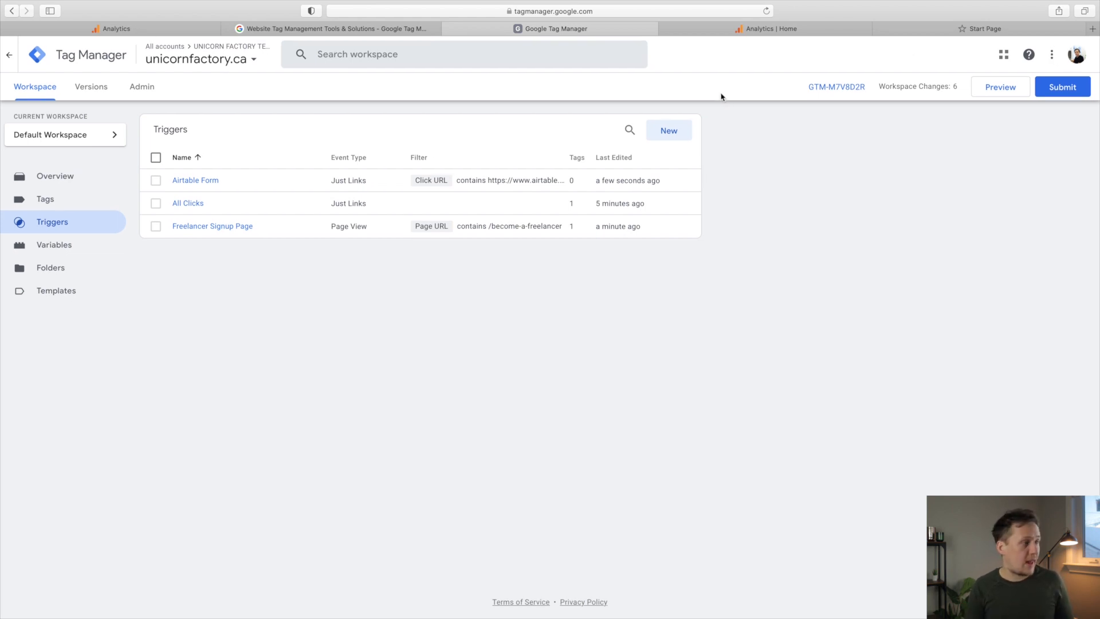
- Start a new Scroll Depth trigger and enable vertical scroll depths measured in percentages
click(672, 130)
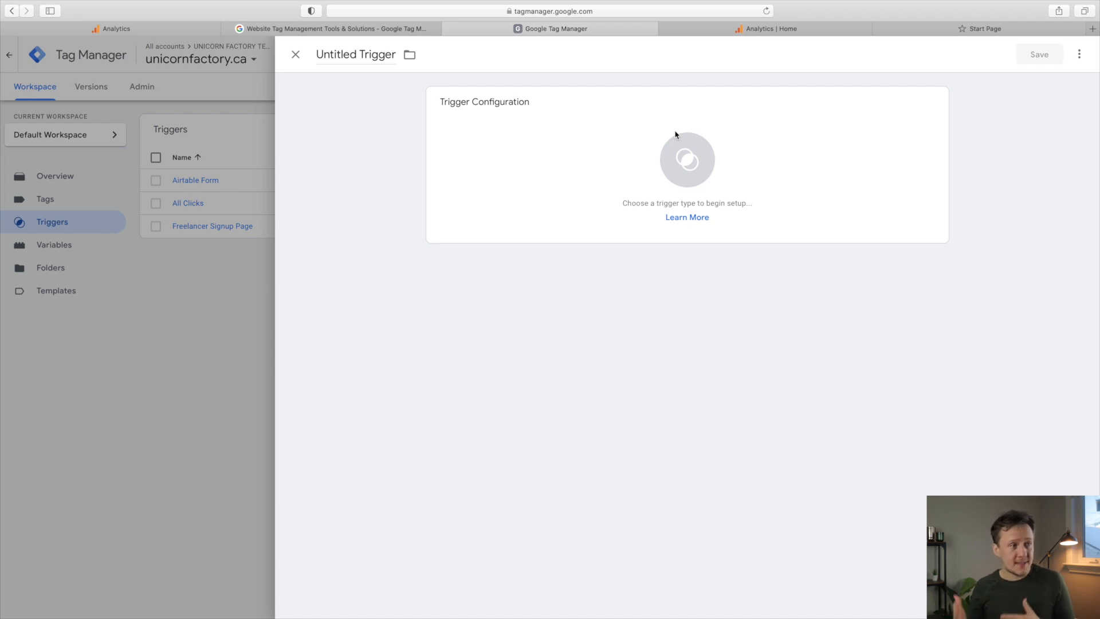
click(690, 164)
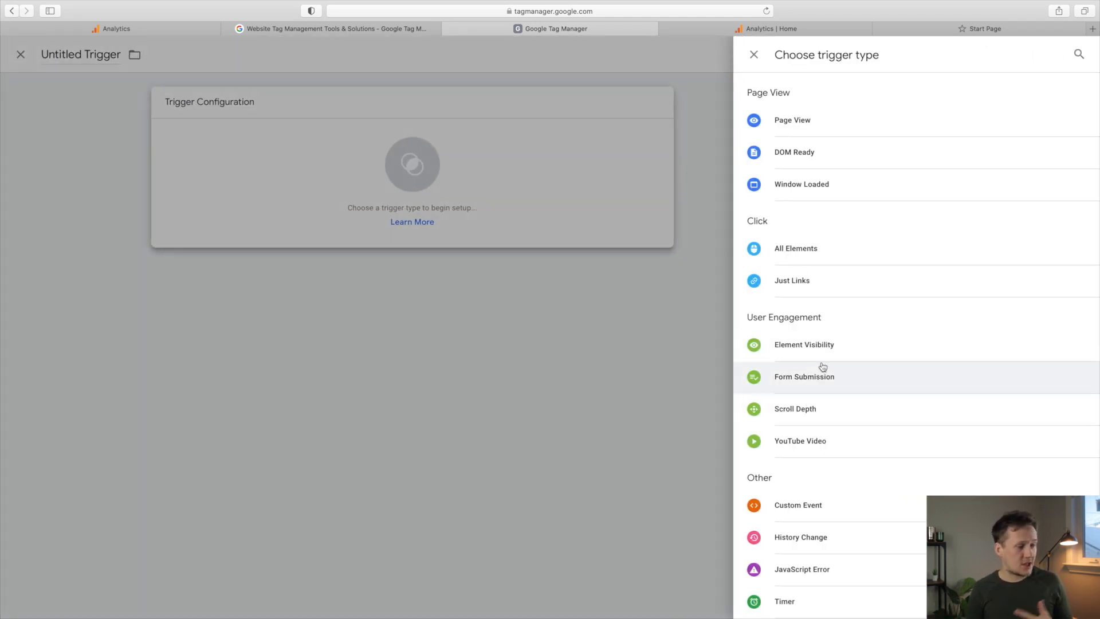
click(822, 412)
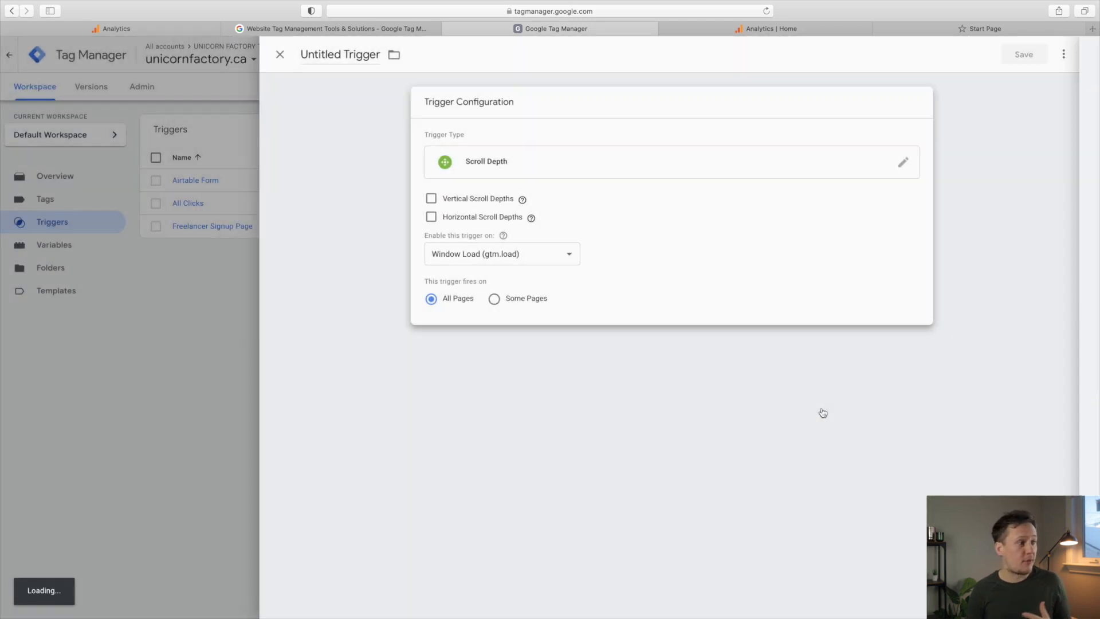
click(447, 199)
click(544, 243)
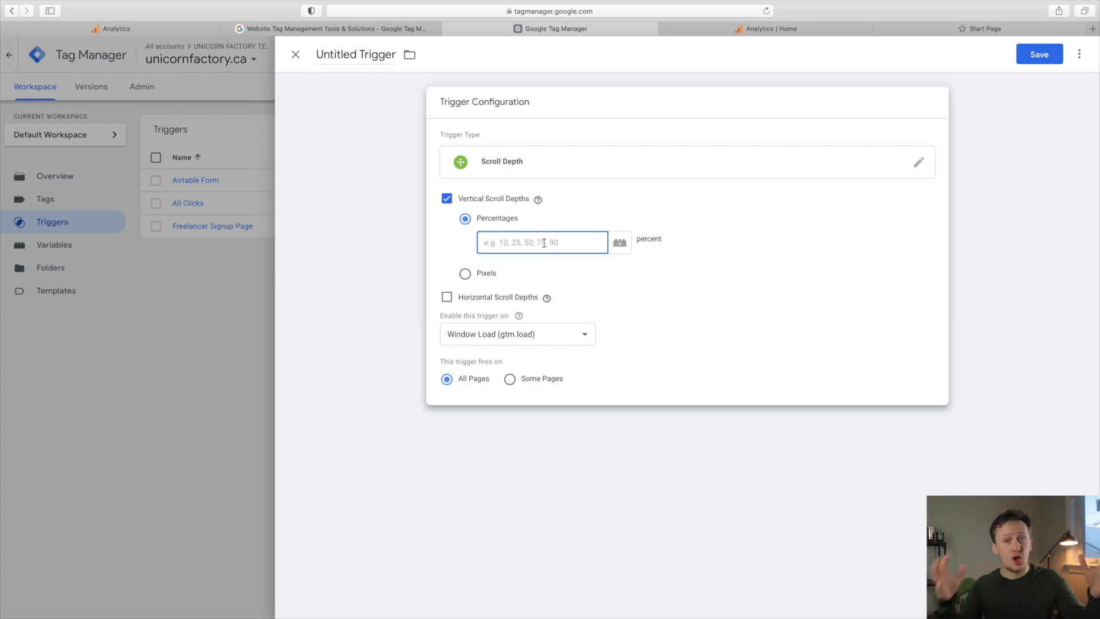